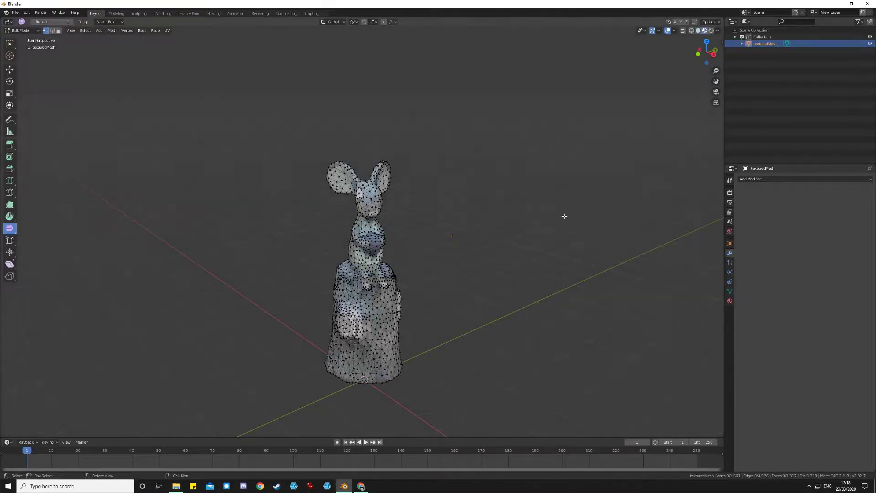
Return the mouse mesh to Object Mode and examine its textured surface up close and from different angles
{"action": "key", "text": "Tab"}
{"action": "scroll", "coordinate": [376, 373], "scroll_direction": "up", "scroll_amount": 2}
{"action": "scroll", "coordinate": [376, 373], "scroll_direction": "up", "scroll_amount": 2}
{"action": "middle_click_drag", "start_coordinate": [469, 352], "coordinate": [483, 365]}
{"action": "scroll", "coordinate": [452, 363], "scroll_direction": "down", "scroll_amount": 3}
{"action": "scroll", "coordinate": [446, 352], "scroll_direction": "up", "scroll_amount": 3}
{"action": "scroll", "coordinate": [483, 364], "scroll_direction": "up", "scroll_amount": 2}
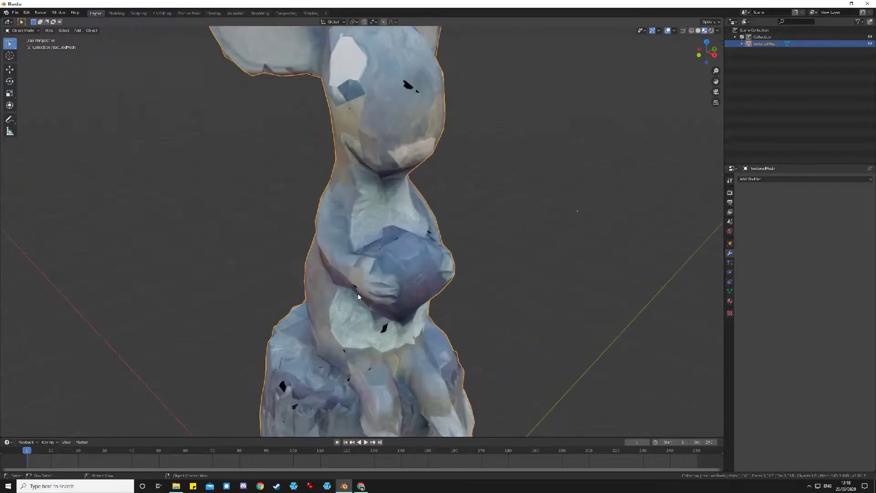
{"action": "scroll", "coordinate": [571, 216], "scroll_direction": "down", "scroll_amount": 4}
{"action": "middle_click_drag", "start_coordinate": [529, 233], "coordinate": [555, 195]}
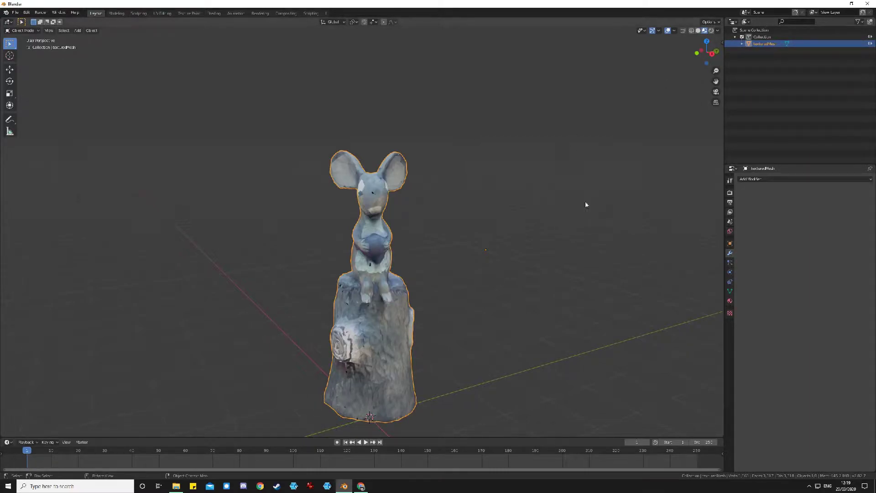
{"action": "middle_click_drag", "start_coordinate": [465, 203], "coordinate": [467, 254]}
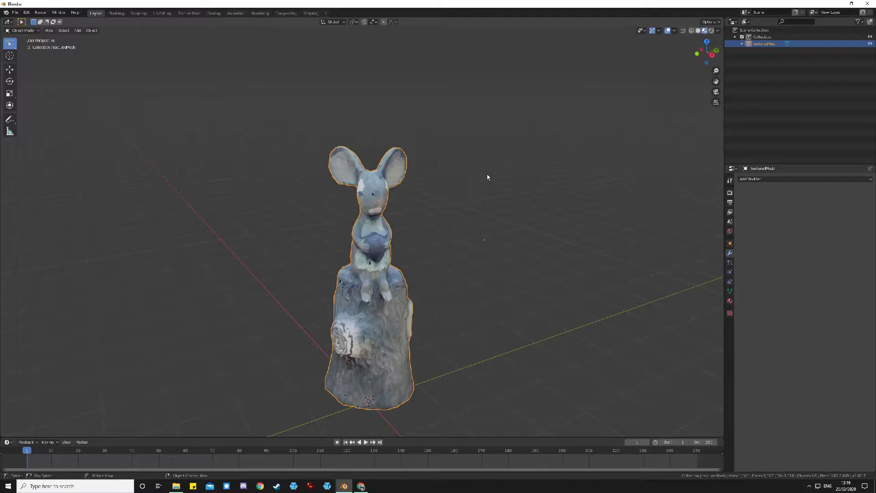
{"action": "middle_click_drag", "start_coordinate": [483, 371], "coordinate": [493, 327]}
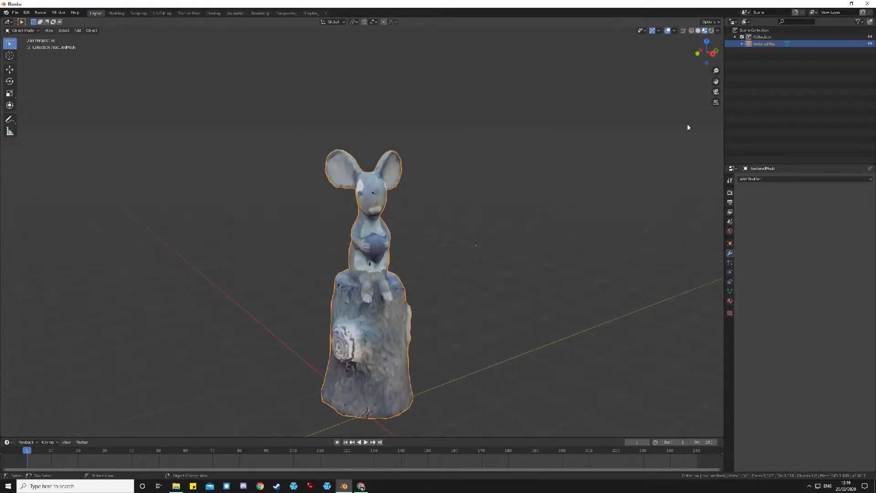
Remove all the TextureAtlas material slots from the mouse mesh, from the last down to TextureAtlas_1001
{"action": "left_click", "coordinate": [730, 301]}
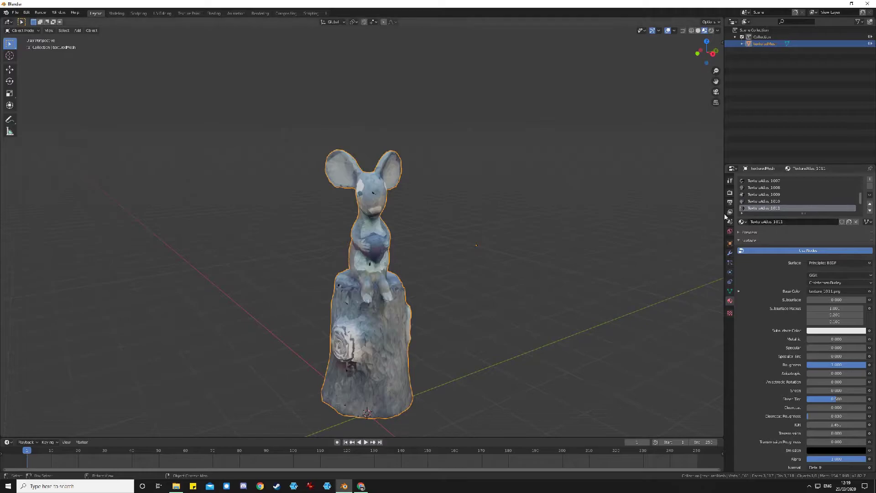
{"action": "left_click", "coordinate": [869, 187]}
{"action": "left_click", "coordinate": [870, 188]}
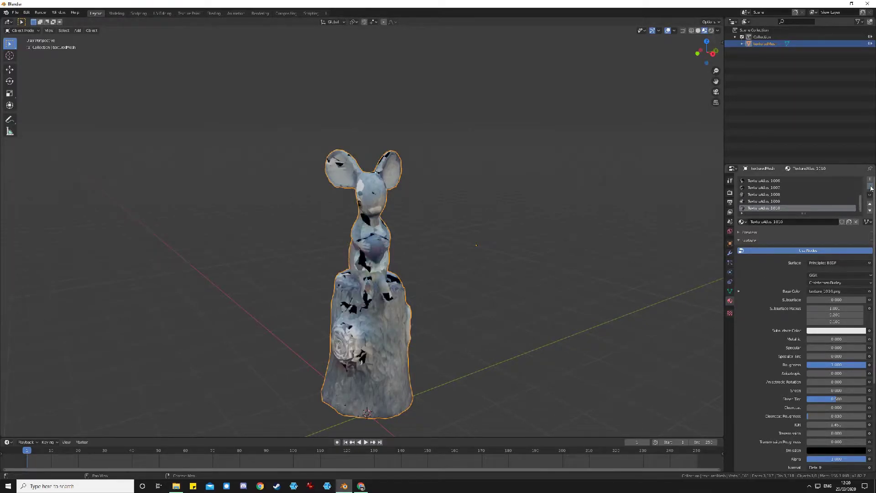
{"action": "left_click", "coordinate": [870, 187]}
{"action": "left_click", "coordinate": [869, 188]}
{"action": "left_click", "coordinate": [870, 188]}
{"action": "left_click", "coordinate": [870, 188]}
{"action": "left_click", "coordinate": [869, 187]}
{"action": "left_click", "coordinate": [870, 187]}
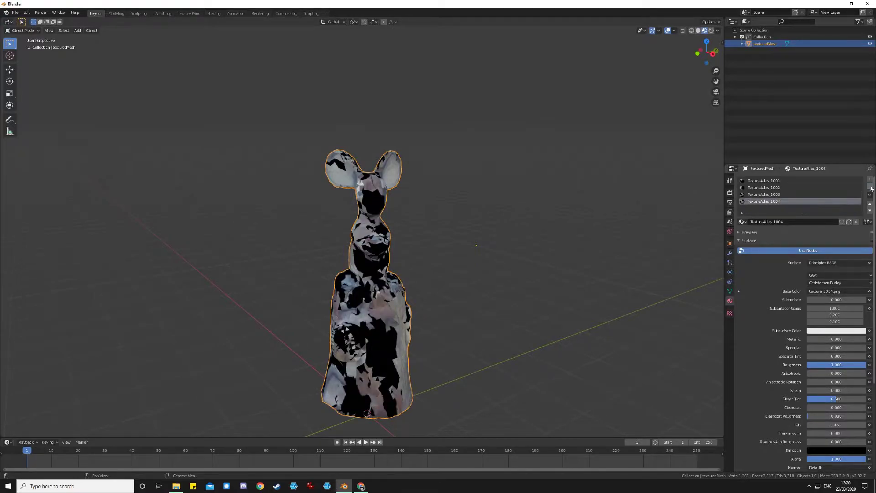
{"action": "left_click", "coordinate": [870, 188]}
{"action": "left_click", "coordinate": [870, 187]}
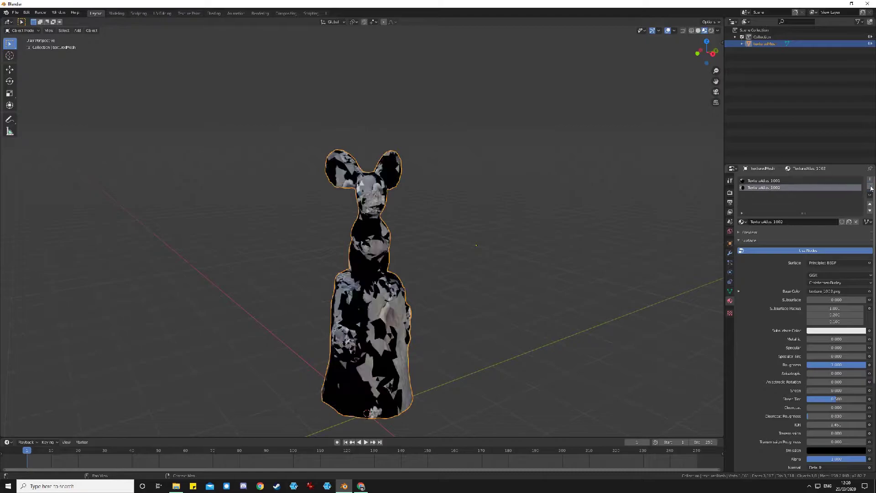
{"action": "left_click", "coordinate": [870, 187]}
{"action": "left_click", "coordinate": [870, 187]}
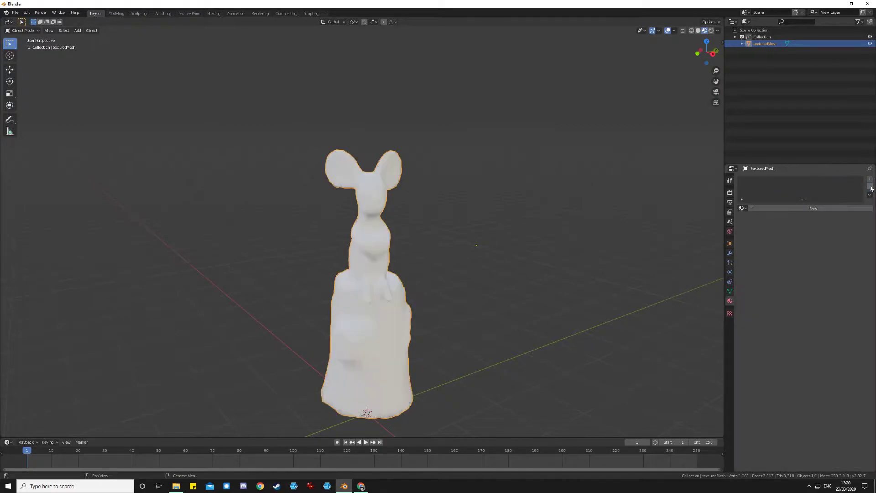
Create one new material on the mouse mesh
{"action": "mouse_move", "coordinate": [500, 338]}
{"action": "middle_mouse_down"}
{"action": "mouse_move", "coordinate": [506, 297]}
{"action": "mouse_move", "coordinate": [479, 295]}
{"action": "mouse_move", "coordinate": [486, 335]}
{"action": "mouse_move", "coordinate": [524, 338]}
{"action": "mouse_move", "coordinate": [496, 344]}
{"action": "middle_mouse_up"}
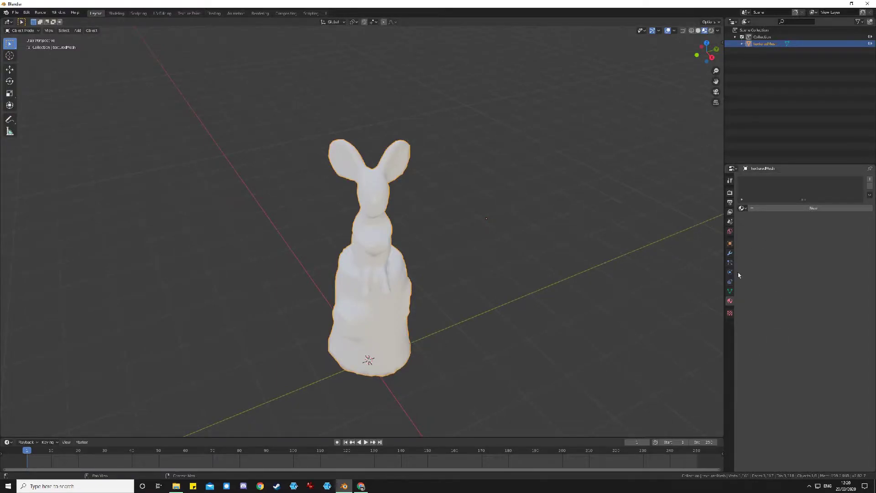
{"action": "left_click", "coordinate": [782, 208]}
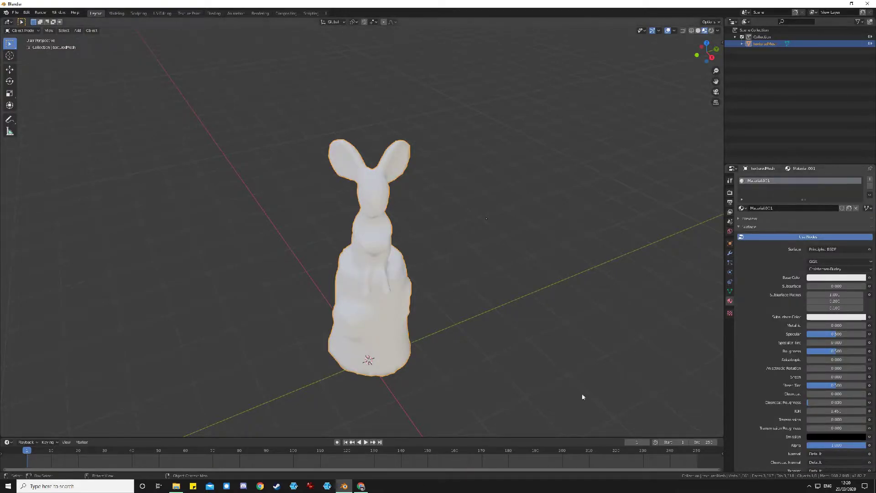
{"action": "middle_click_drag", "start_coordinate": [401, 367], "coordinate": [397, 379]}
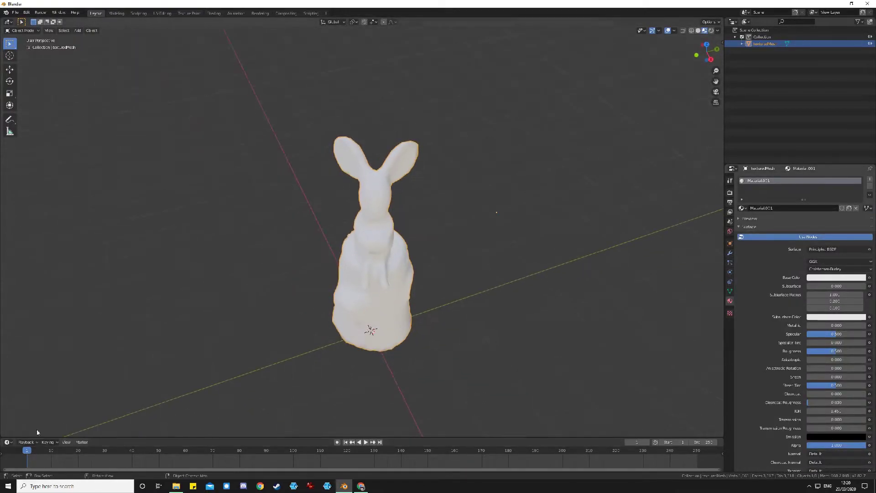
Enlarge the timeline area and turn it into a Shader Editor showing the new material's nodes
{"action": "left_click_drag", "start_coordinate": [199, 437], "coordinate": [199, 304]}
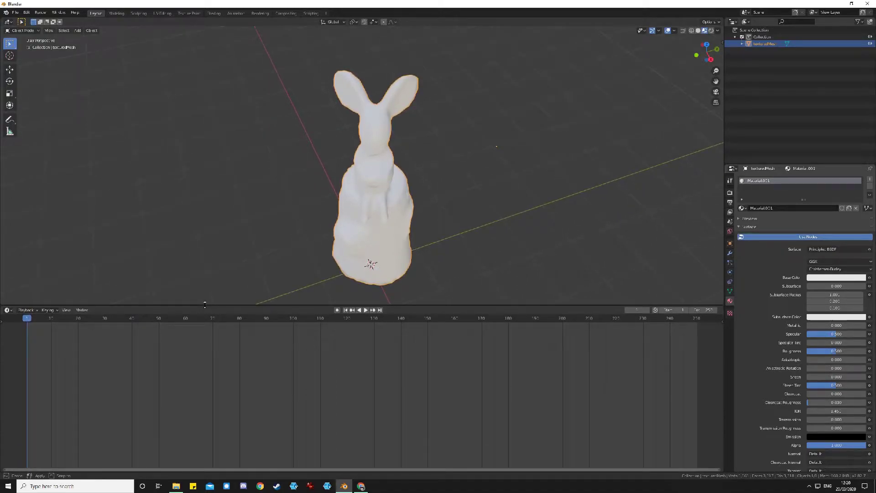
{"action": "left_click", "coordinate": [9, 310]}
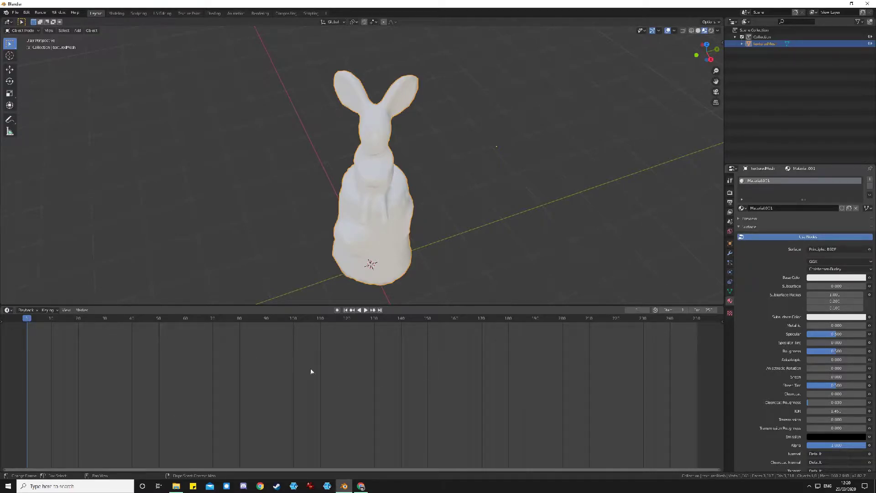
{"action": "left_click", "coordinate": [8, 310]}
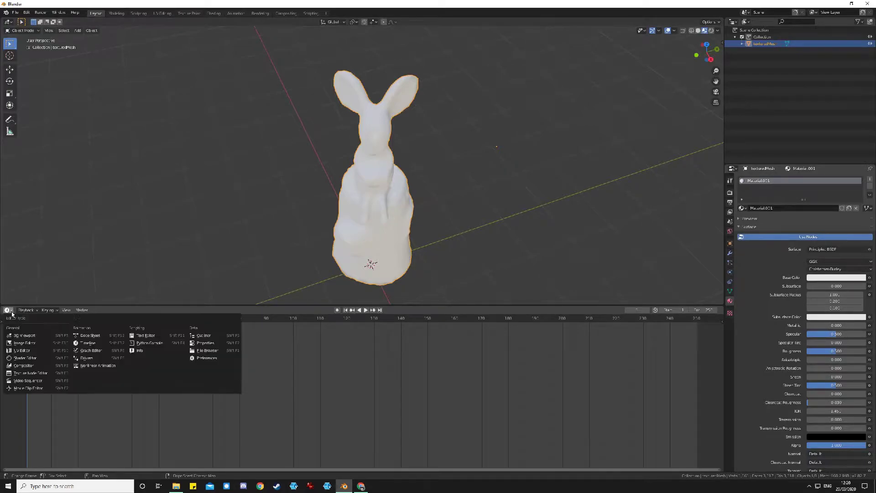
{"action": "left_click", "coordinate": [24, 357]}
{"action": "middle_click_drag", "start_coordinate": [384, 419], "coordinate": [398, 401]}
{"action": "scroll", "coordinate": [441, 375], "scroll_direction": "up", "scroll_amount": 2}
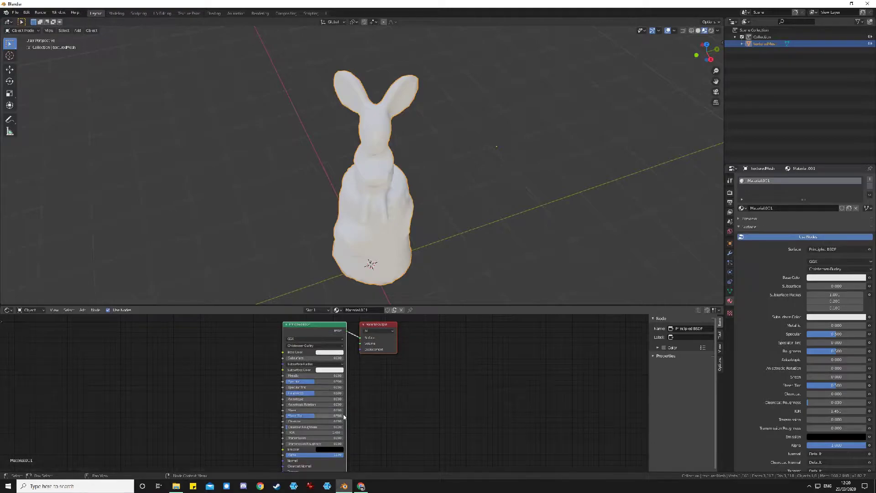
{"action": "scroll", "coordinate": [319, 392], "scroll_direction": "down", "scroll_amount": 1}
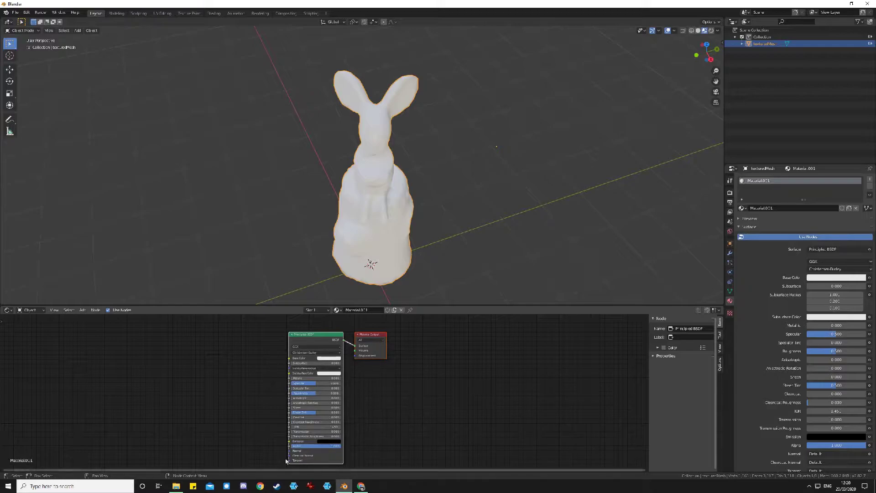
Add an Image Texture node beside the Principled BSDF and connect its Color output to Base Color
{"action": "left_click", "coordinate": [82, 310]}
{"action": "mouse_move", "coordinate": [104, 349]}
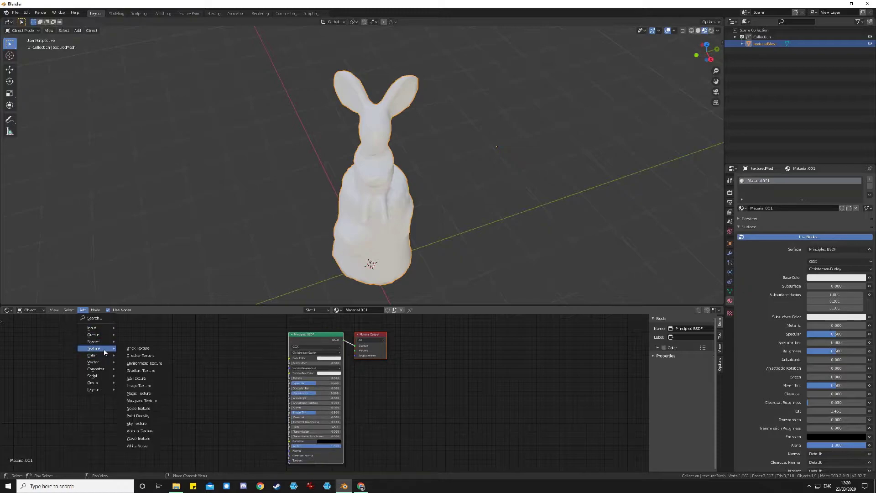
{"action": "left_click", "coordinate": [152, 385]}
{"action": "left_click", "coordinate": [206, 347]}
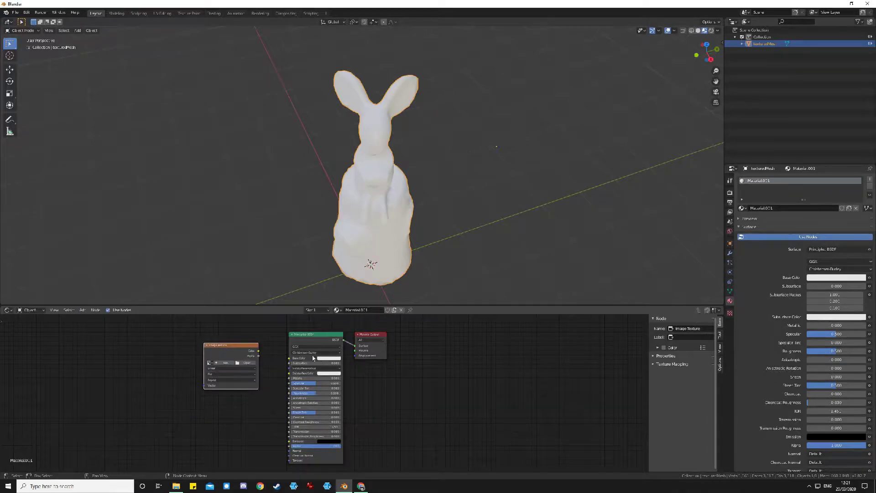
{"action": "scroll", "coordinate": [254, 411], "scroll_direction": "up", "scroll_amount": 2}
{"action": "left_click_drag", "start_coordinate": [234, 338], "coordinate": [277, 346]}
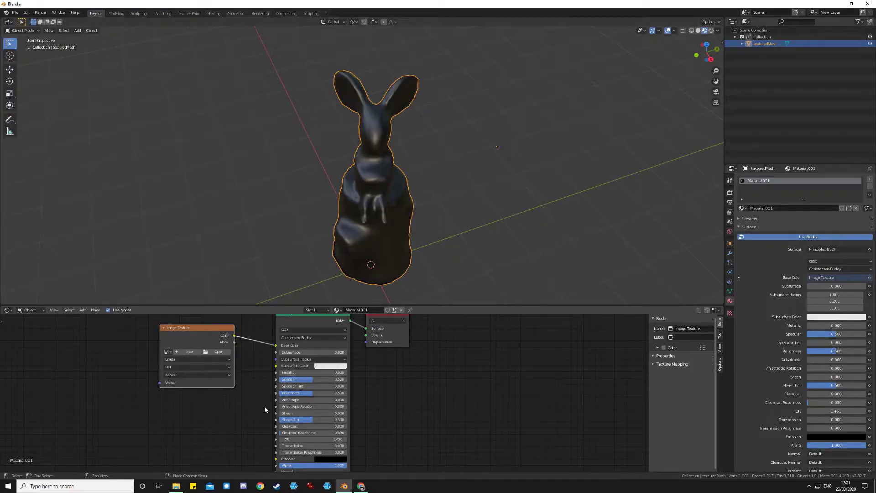
{"action": "mouse_move", "coordinate": [457, 386]}
{"action": "middle_mouse_down"}
{"action": "mouse_move", "coordinate": [458, 368]}
{"action": "mouse_move", "coordinate": [452, 393]}
{"action": "middle_mouse_up"}
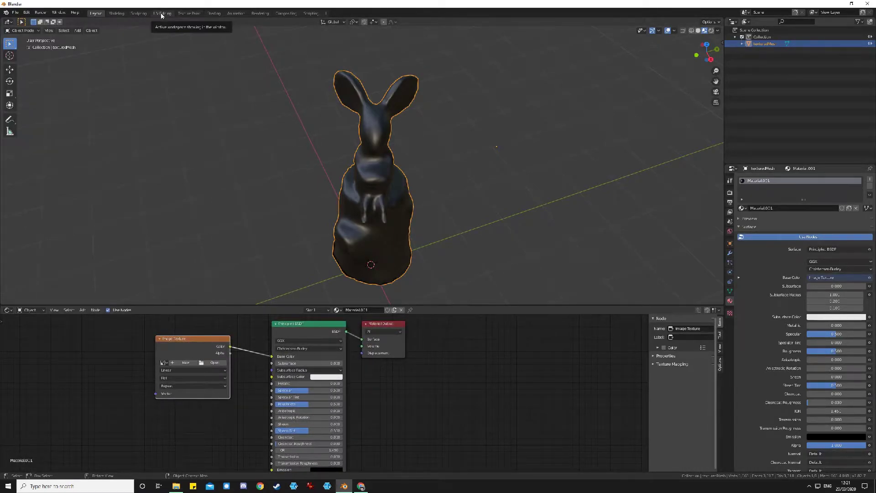
Open the UV Editing workspace, select the whole mouse mesh and examine its existing UV layout
{"action": "left_click", "coordinate": [162, 13]}
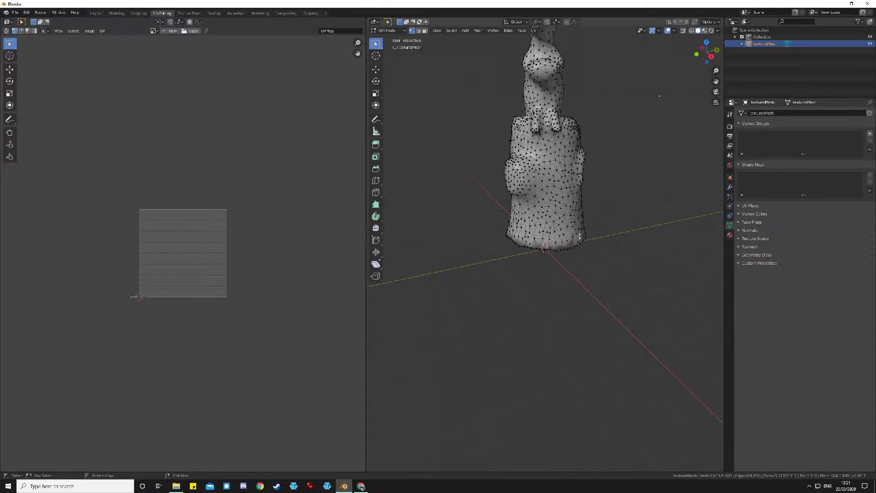
{"action": "scroll", "coordinate": [631, 192], "scroll_direction": "down", "scroll_amount": 5}
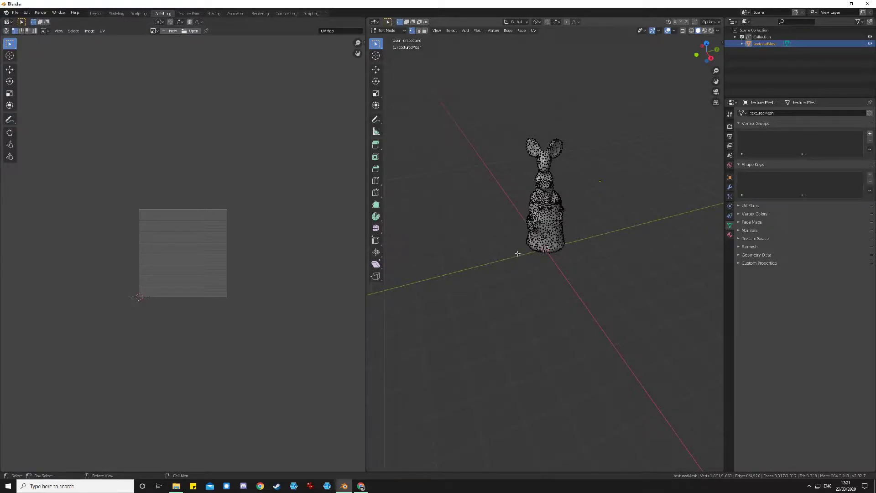
{"action": "key", "text": "a"}
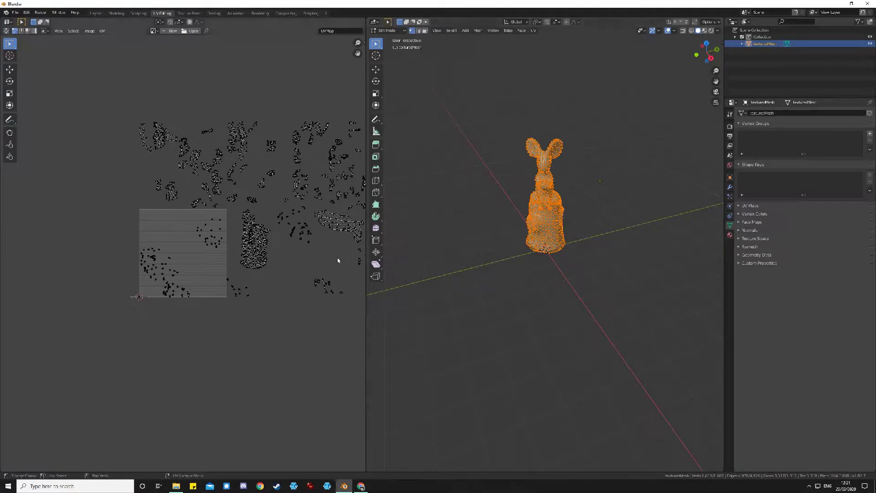
{"action": "scroll", "coordinate": [286, 292], "scroll_direction": "down", "scroll_amount": 6}
{"action": "scroll", "coordinate": [273, 288], "scroll_direction": "up", "scroll_amount": 4}
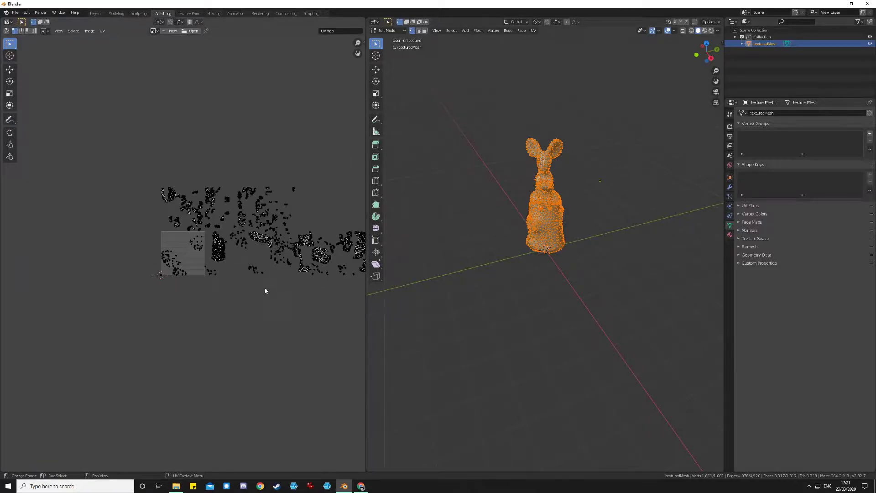
{"action": "scroll", "coordinate": [269, 303], "scroll_direction": "down", "scroll_amount": 3}
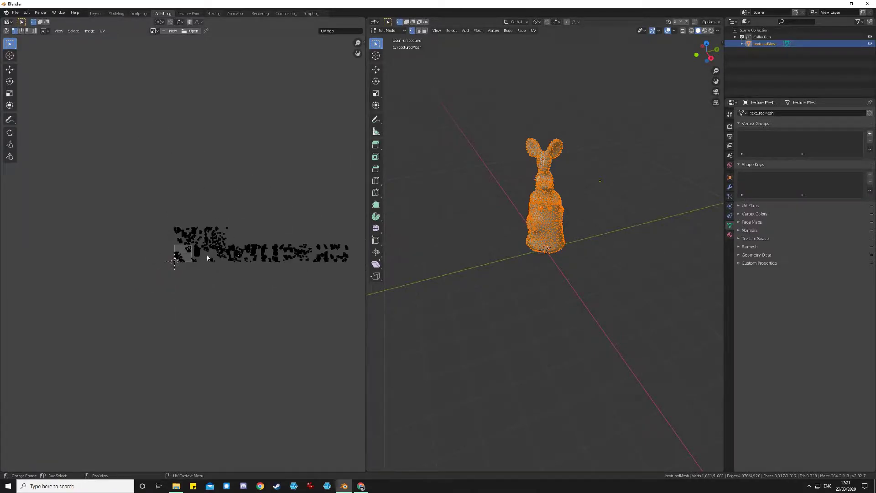
{"action": "scroll", "coordinate": [233, 301], "scroll_direction": "up", "scroll_amount": 7}
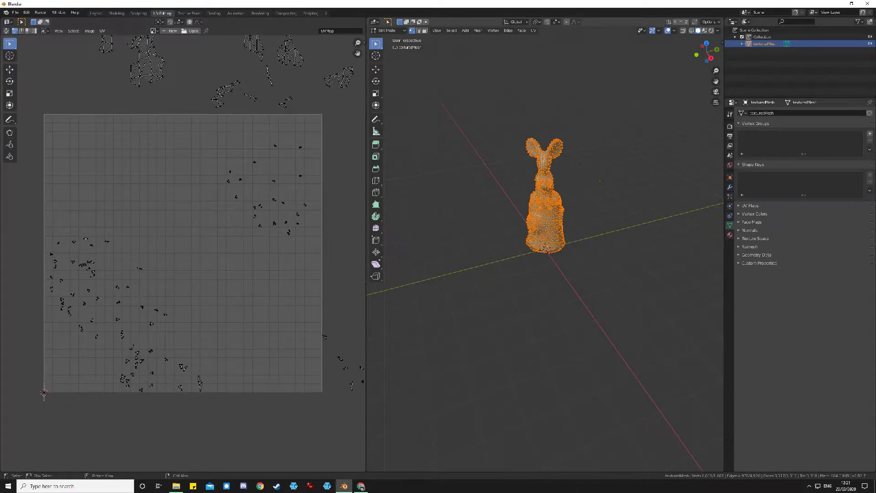
Unwrap the selected mesh with Smart UV Project, using a slightly raised island margin
{"action": "key", "text": "u"}
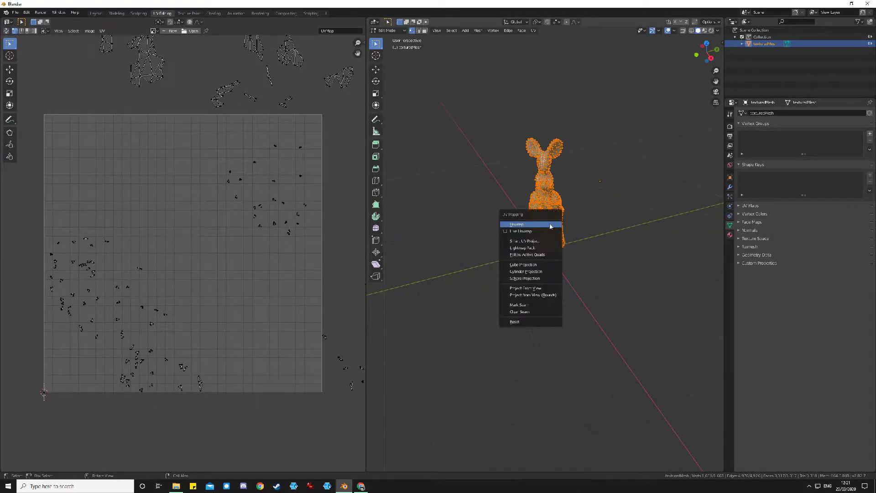
{"action": "left_click", "coordinate": [545, 241]}
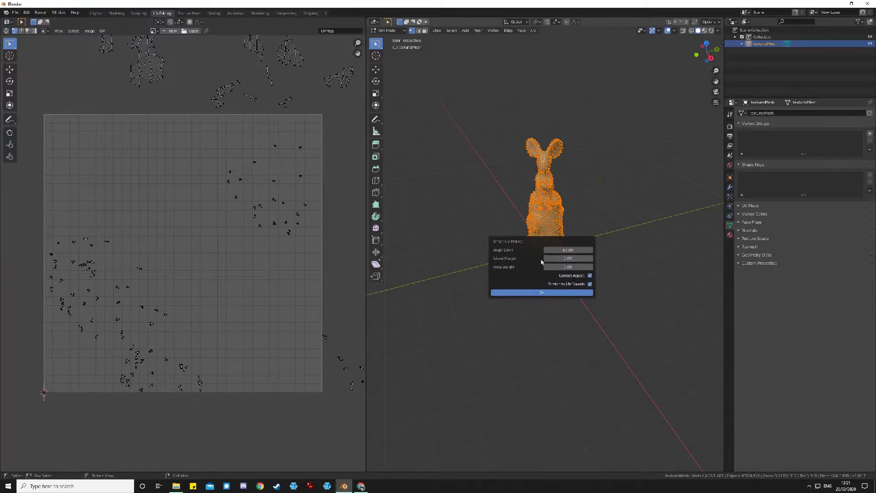
{"action": "left_click", "coordinate": [591, 259]}
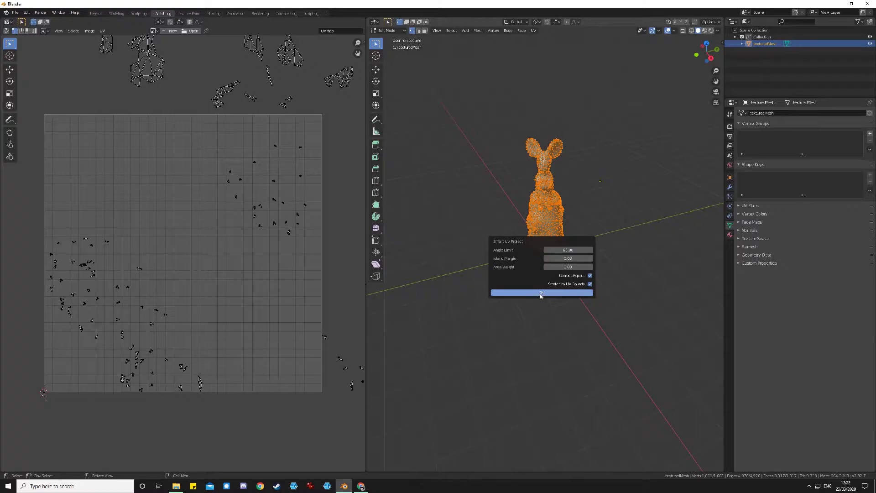
{"action": "left_click", "coordinate": [540, 295]}
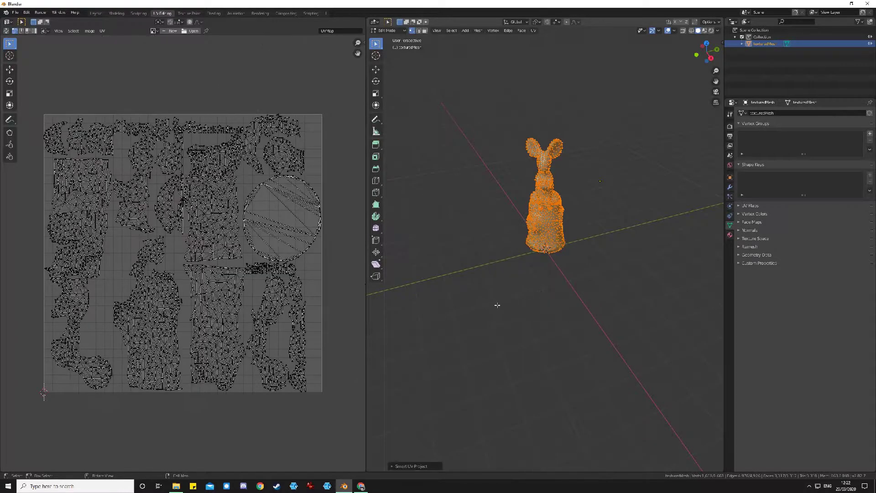
{"action": "scroll", "coordinate": [178, 360], "scroll_direction": "up", "scroll_amount": 3}
{"action": "scroll", "coordinate": [180, 358], "scroll_direction": "down", "scroll_amount": 2}
{"action": "scroll", "coordinate": [176, 352], "scroll_direction": "up", "scroll_amount": 1}
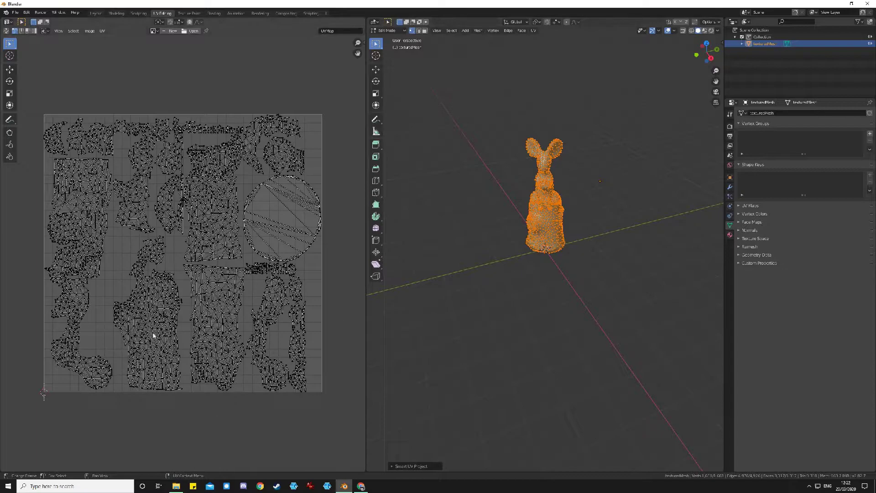
Start a new image in the UV editor and name it BakedMouse
{"action": "left_click", "coordinate": [167, 31]}
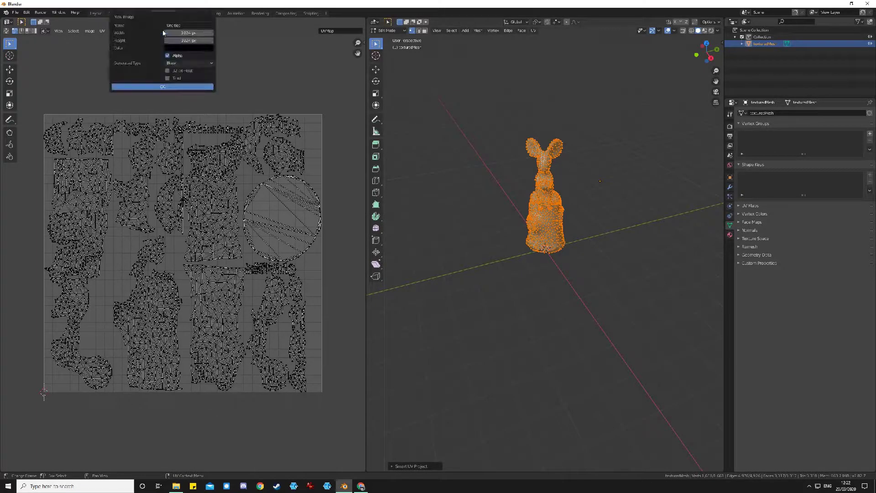
{"action": "left_click", "coordinate": [203, 33]}
{"action": "key", "text": "Return"}
{"action": "left_click", "coordinate": [202, 25]}
{"action": "type", "text": "BakedMouse"}
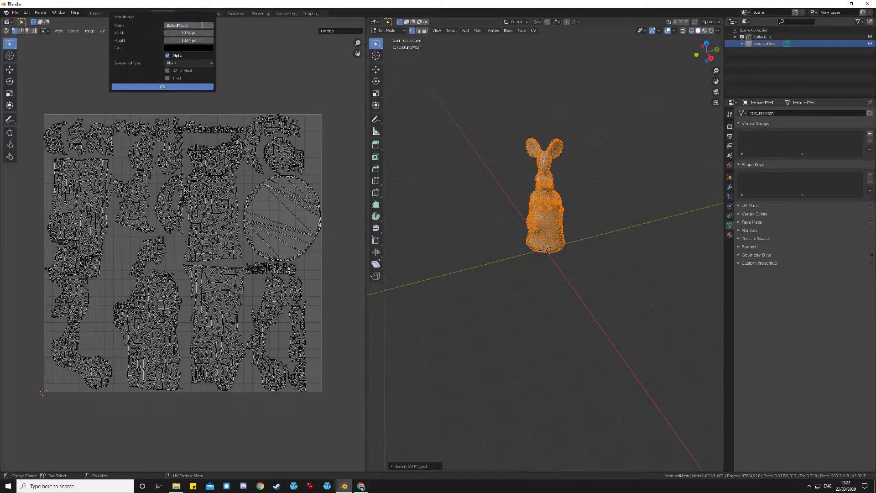
Set the new image's width and height to 2048 px and create it
{"action": "key", "text": "Tab"}
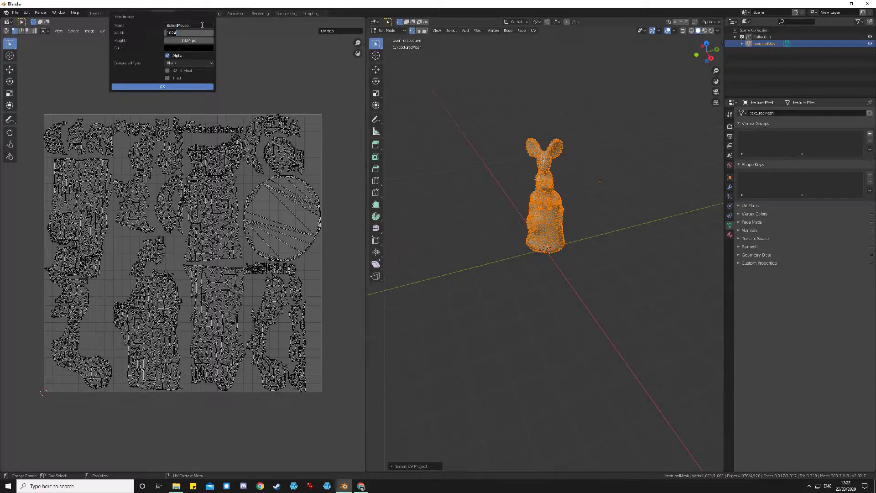
{"action": "type", "text": "4"}
{"action": "key", "text": "BackSpace"}
{"action": "key", "text": "Tab"}
{"action": "type", "text": "2048"}
{"action": "key", "text": "Tab"}
{"action": "key", "text": "Return"}
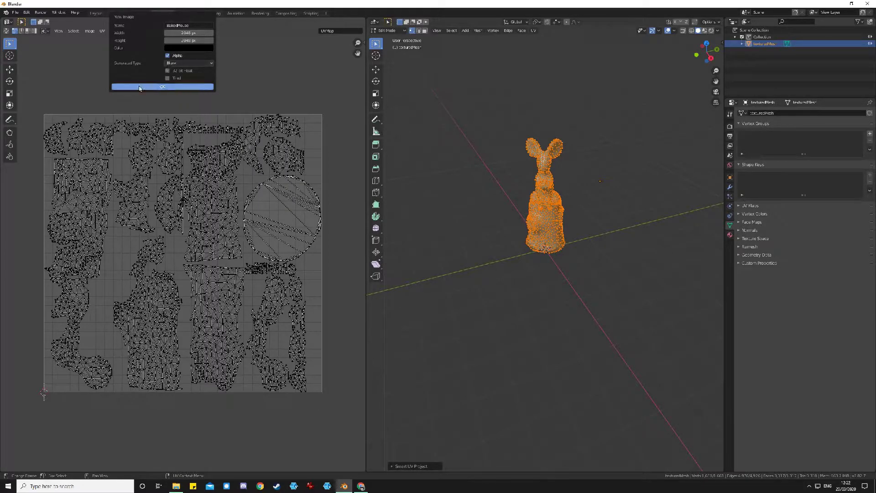
{"action": "left_click", "coordinate": [172, 87]}
{"action": "scroll", "coordinate": [199, 280], "scroll_direction": "down", "scroll_amount": 6}
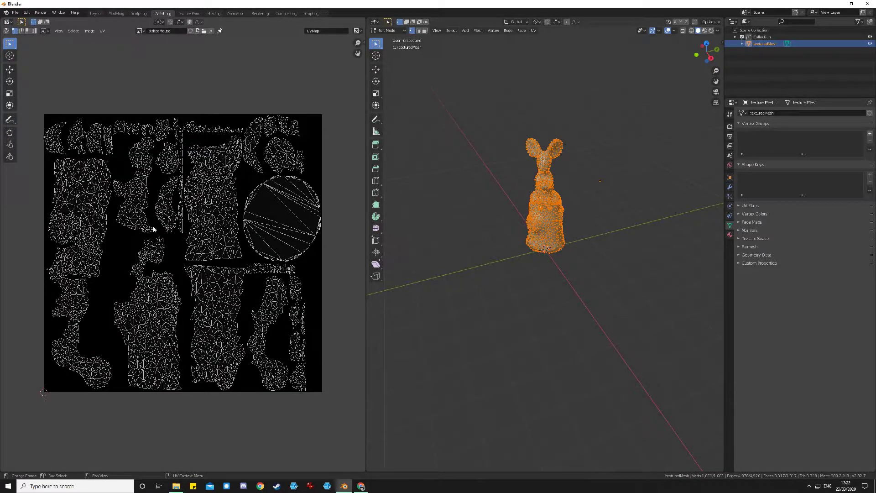
Deselect the mesh, return to the Layout workspace and assign the BakedMouse image to the Image Texture node
{"action": "left_click", "coordinate": [549, 306]}
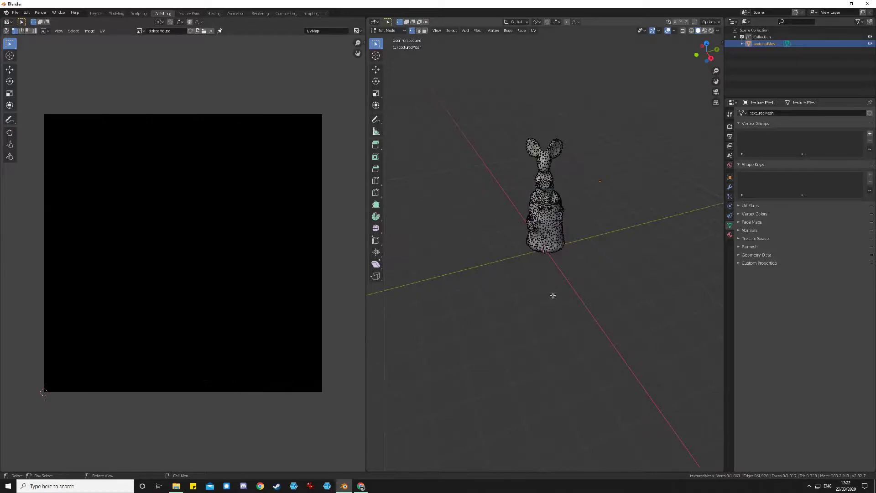
{"action": "left_click", "coordinate": [96, 13]}
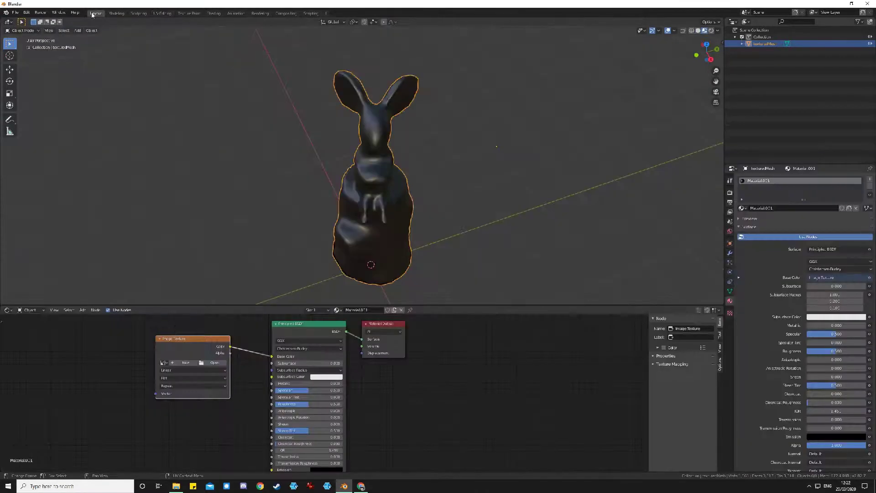
{"action": "left_click", "coordinate": [163, 362]}
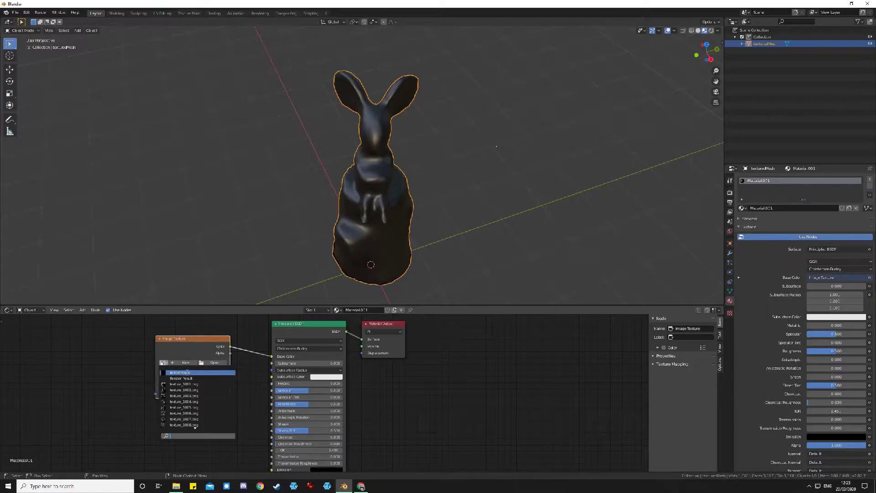
{"action": "left_click", "coordinate": [187, 373]}
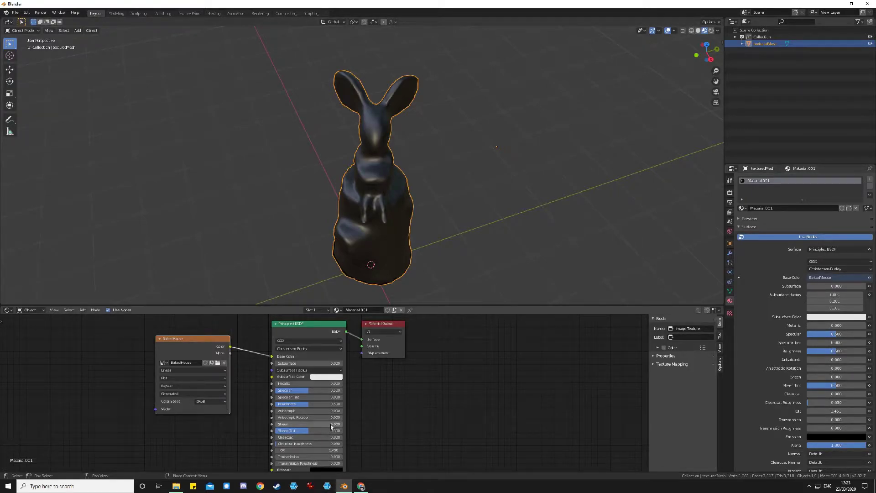
Set the Principled BSDF's Roughness to 1, and its Specular and Sheen Tint to 0
{"action": "scroll", "coordinate": [392, 425], "scroll_direction": "down", "scroll_amount": 1}
{"action": "middle_click_drag", "start_coordinate": [391, 426], "coordinate": [394, 401]}
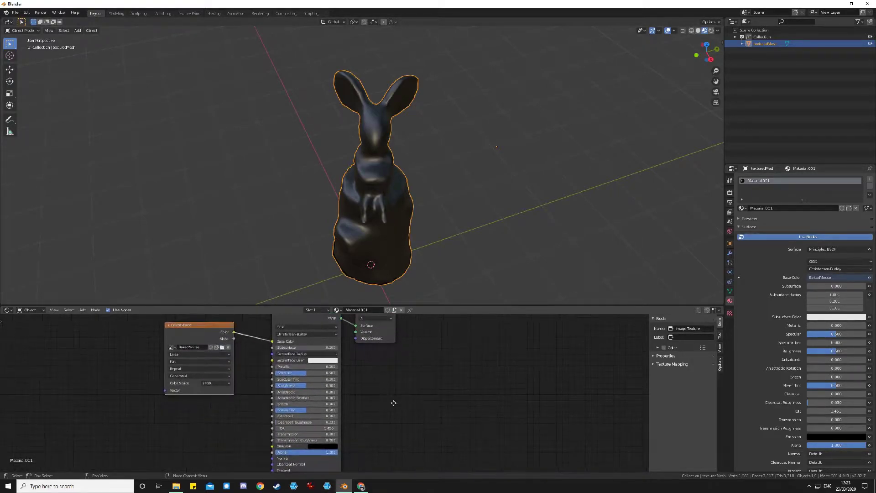
{"action": "left_click_drag", "start_coordinate": [305, 386], "coordinate": [336, 387]}
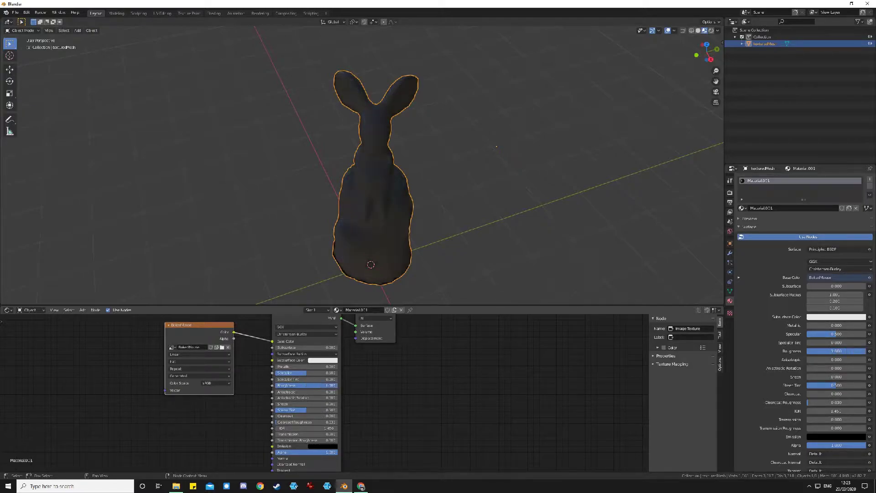
{"action": "left_click_drag", "start_coordinate": [276, 372], "coordinate": [265, 372]}
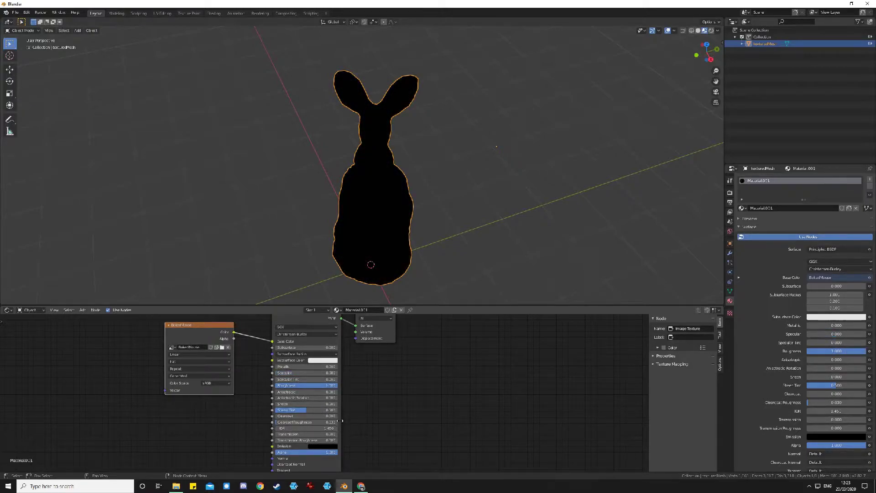
{"action": "left_click_drag", "start_coordinate": [315, 411], "coordinate": [274, 413]}
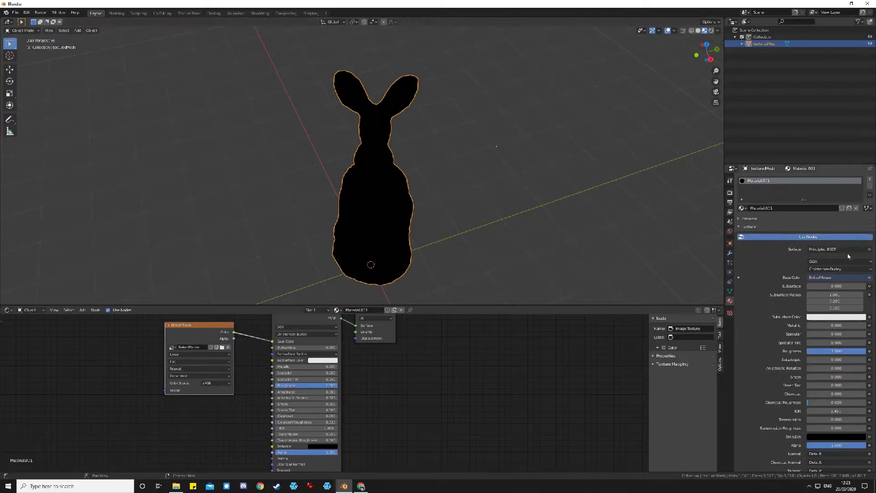
{"action": "mouse_move", "coordinate": [506, 225]}
{"action": "middle_mouse_down"}
{"action": "mouse_move", "coordinate": [504, 186]}
{"action": "mouse_move", "coordinate": [514, 207]}
{"action": "mouse_move", "coordinate": [506, 215]}
{"action": "middle_mouse_up"}
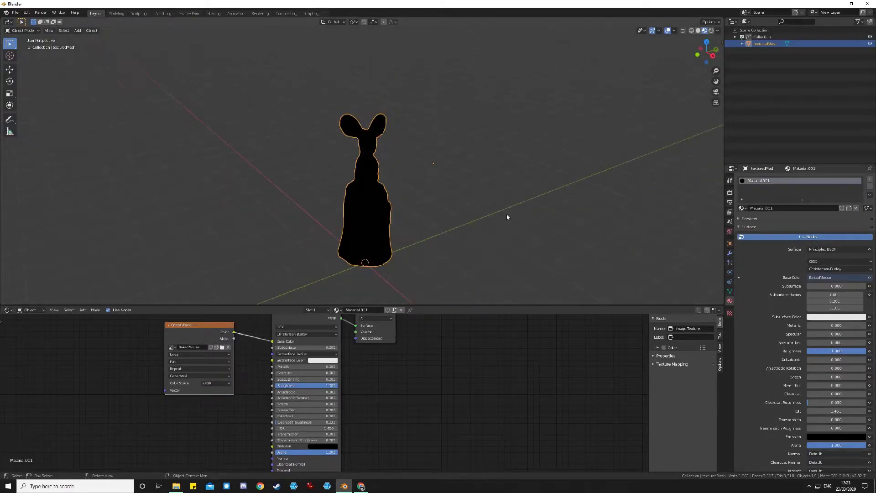
Save the project as Mouse.blend in the Mouse project folder
{"action": "left_click", "coordinate": [15, 12]}
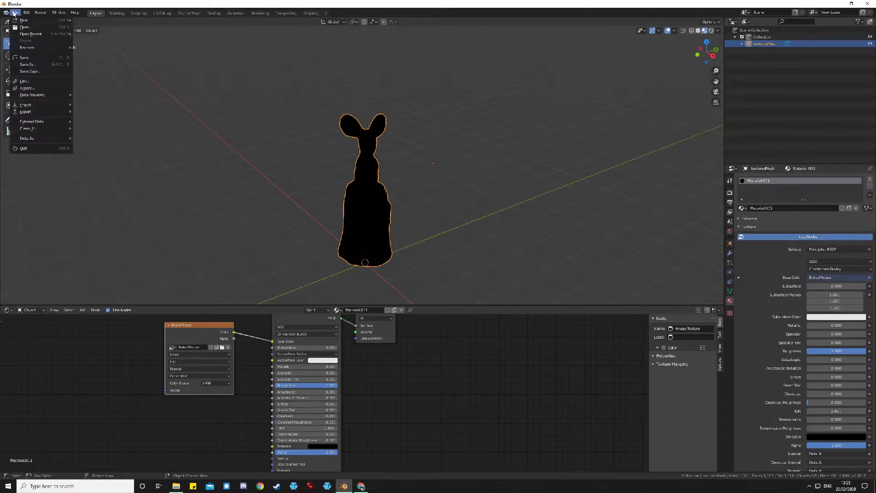
{"action": "left_click", "coordinate": [32, 58]}
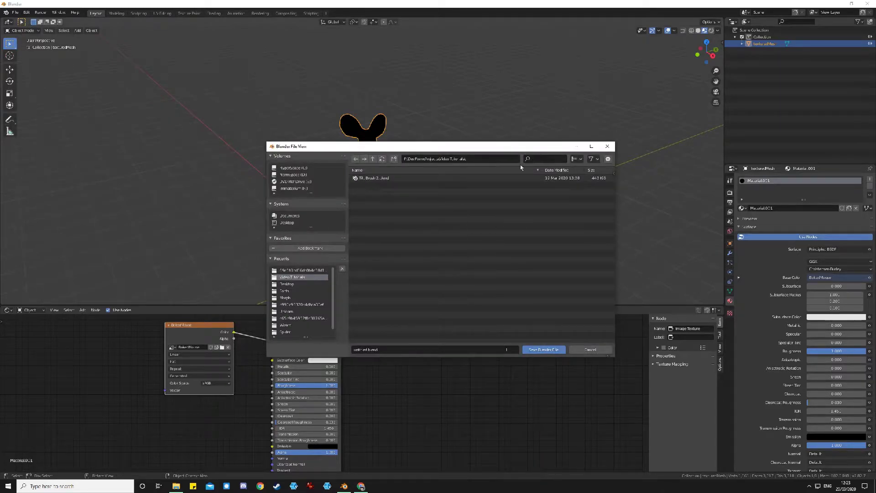
{"action": "left_click", "coordinate": [372, 159]}
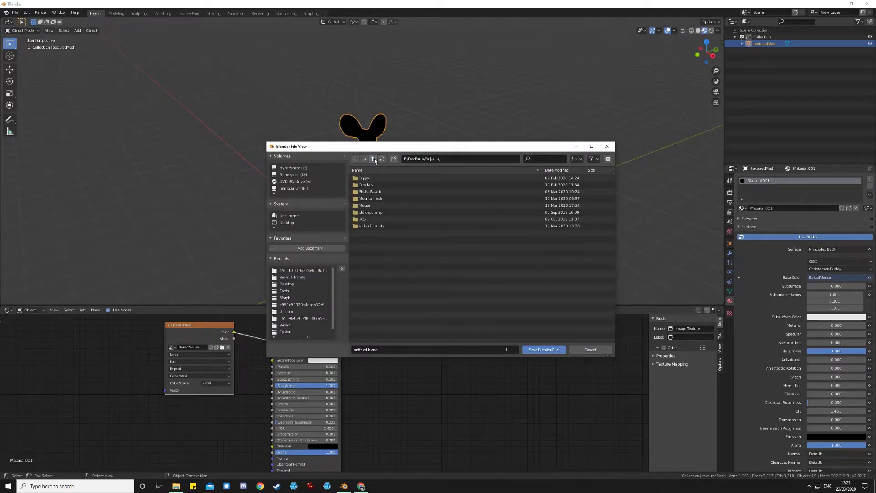
{"action": "double_click", "coordinate": [372, 206]}
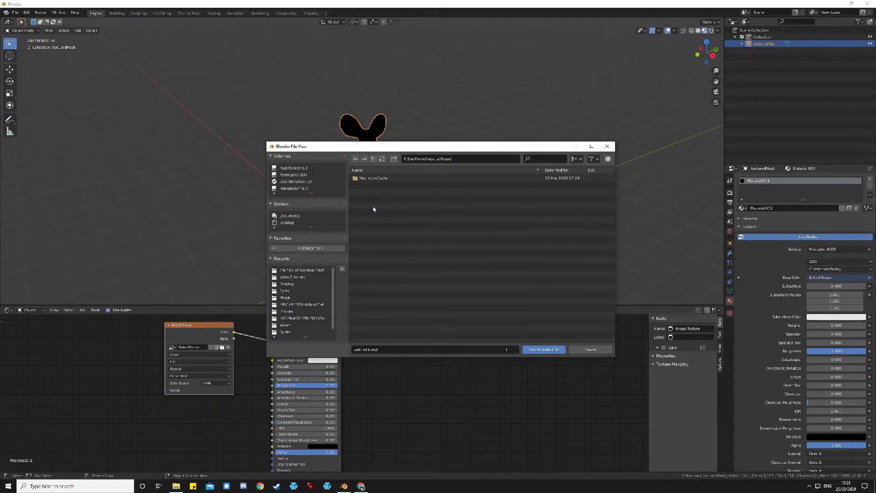
{"action": "left_click", "coordinate": [370, 351]}
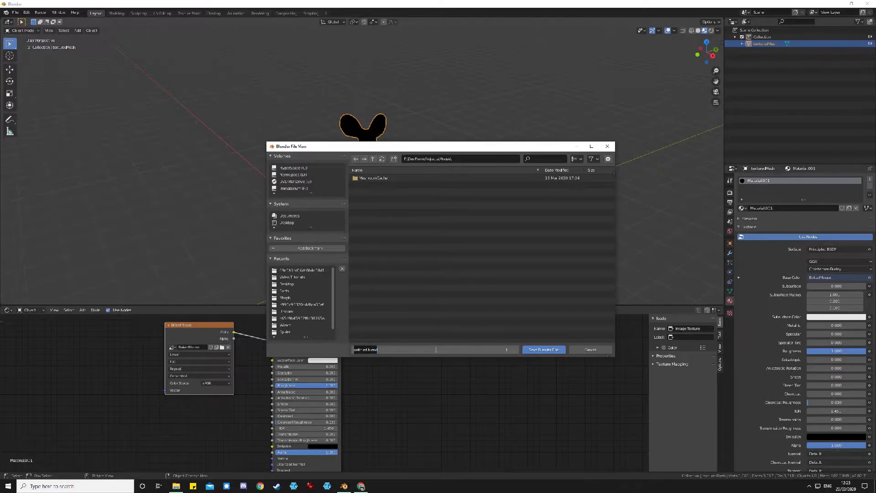
{"action": "type", "text": "Sp"}
{"action": "key", "text": "BackSpace"}
{"action": "key", "text": "Return"}
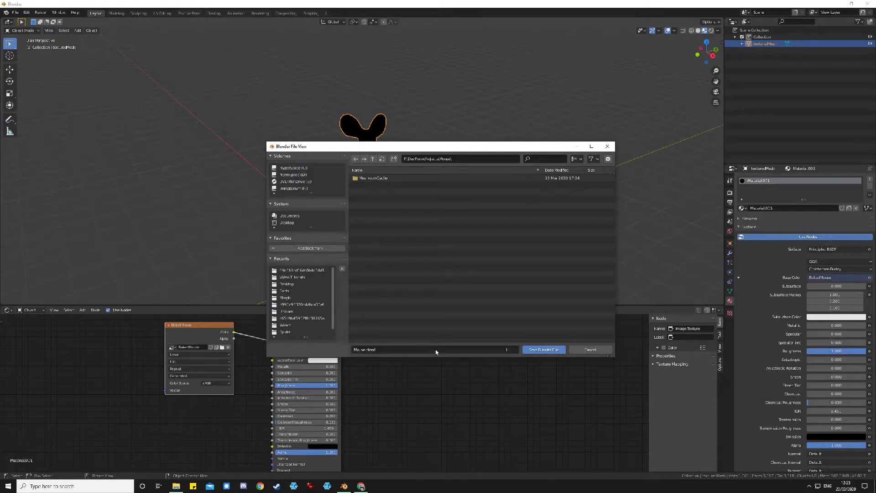
{"action": "left_click", "coordinate": [537, 351]}
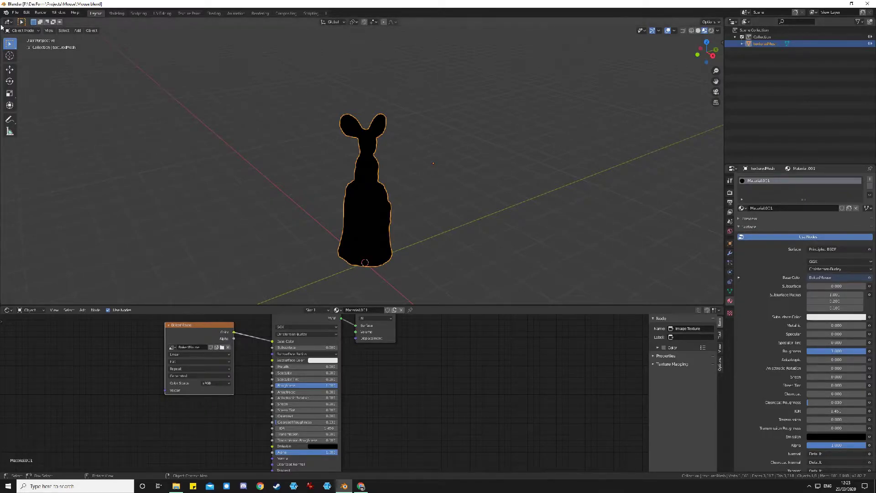
Import the original scan texturedMesh.obj as Wavefront OBJ from the Texturing subfolder of the Mouse project's MeshroomCache
{"action": "left_click", "coordinate": [15, 13]}
{"action": "mouse_move", "coordinate": [52, 108]}
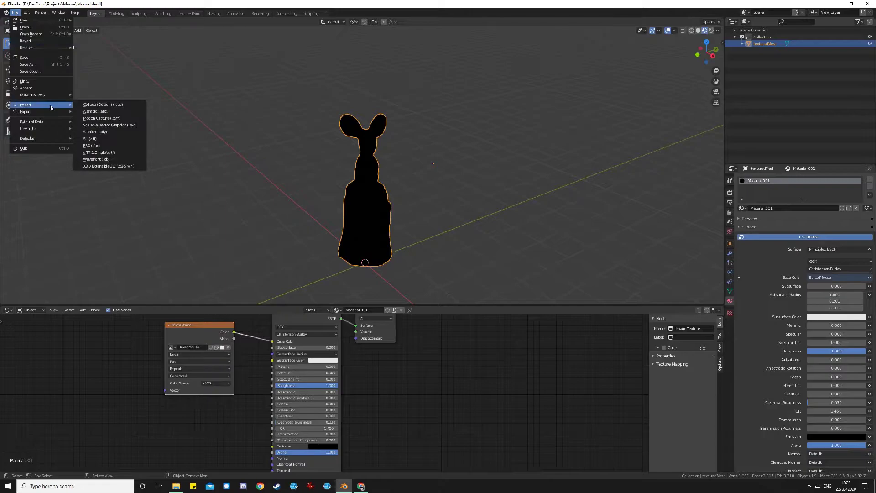
{"action": "left_click", "coordinate": [107, 160]}
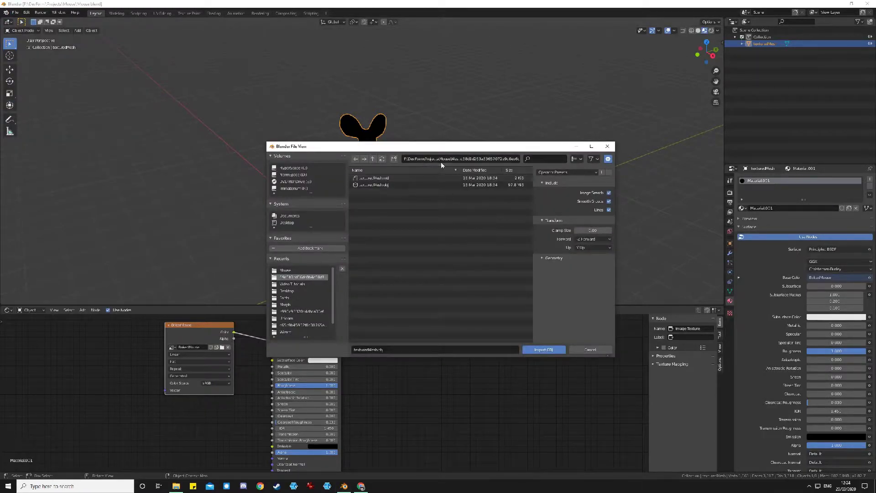
{"action": "left_click", "coordinate": [364, 158]}
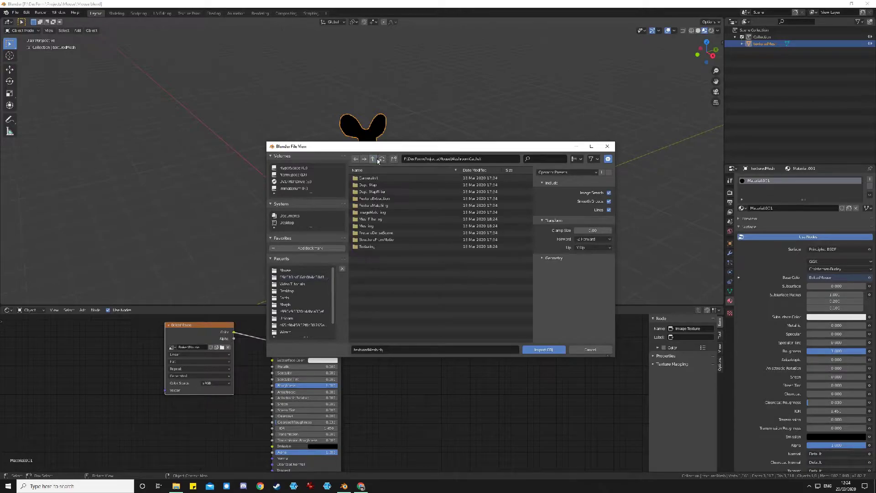
{"action": "left_click", "coordinate": [372, 159]}
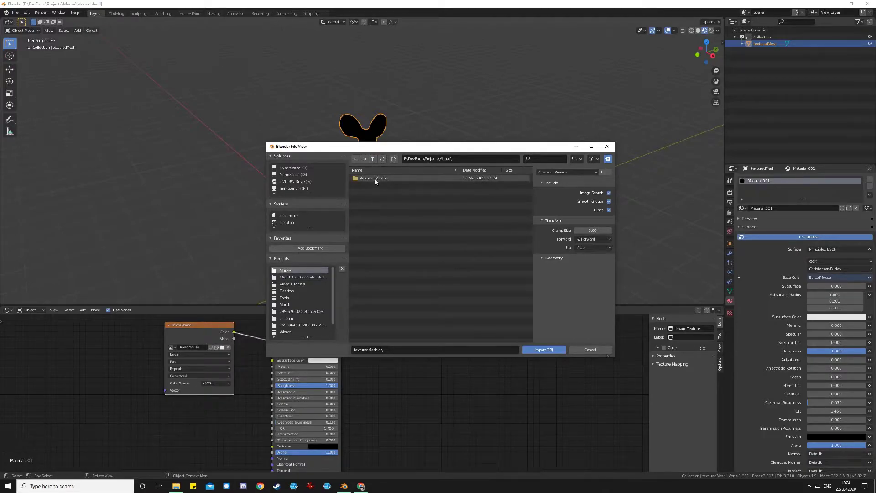
{"action": "left_click", "coordinate": [373, 158]}
{"action": "double_click", "coordinate": [372, 205]}
{"action": "double_click", "coordinate": [370, 179]}
{"action": "left_click", "coordinate": [372, 247]}
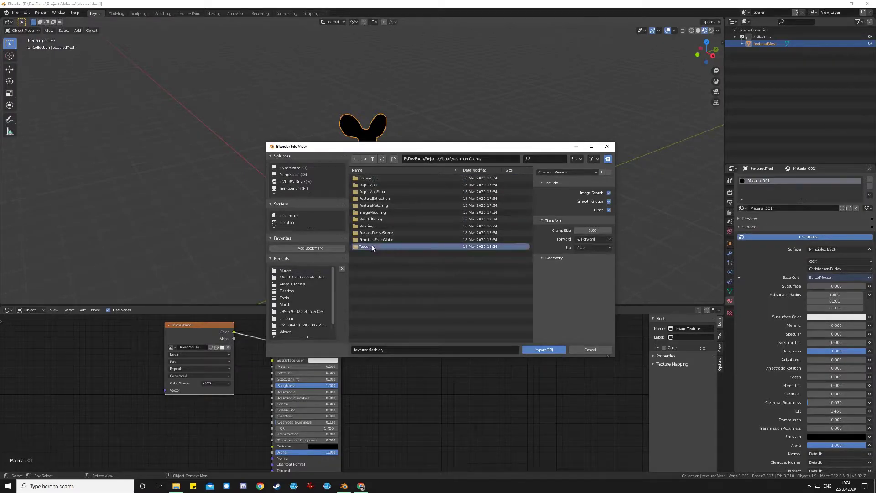
{"action": "double_click", "coordinate": [376, 247]}
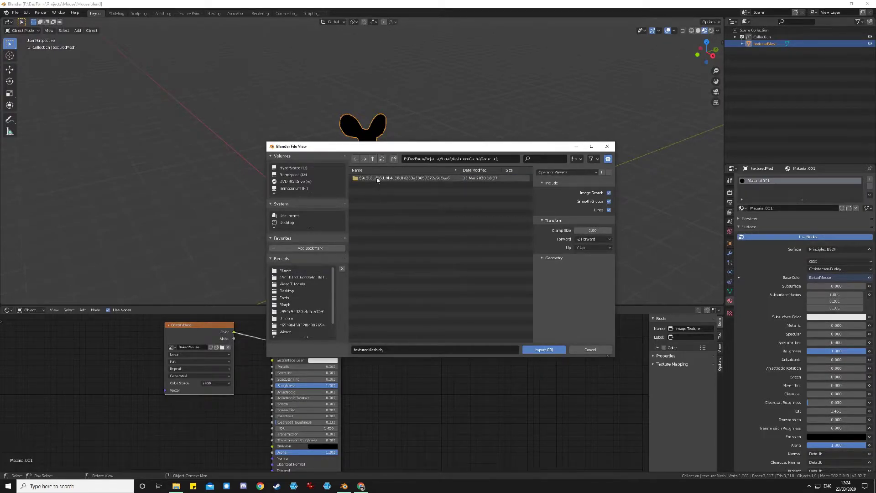
{"action": "double_click", "coordinate": [376, 179]}
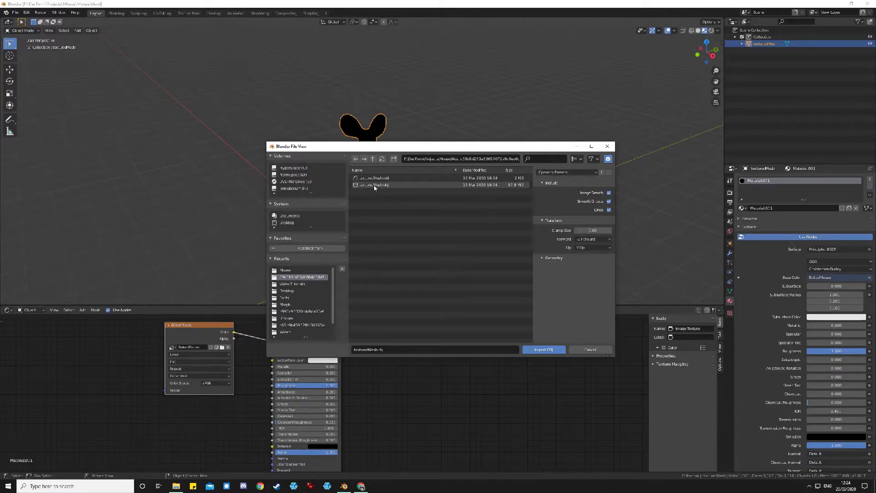
{"action": "double_click", "coordinate": [374, 185]}
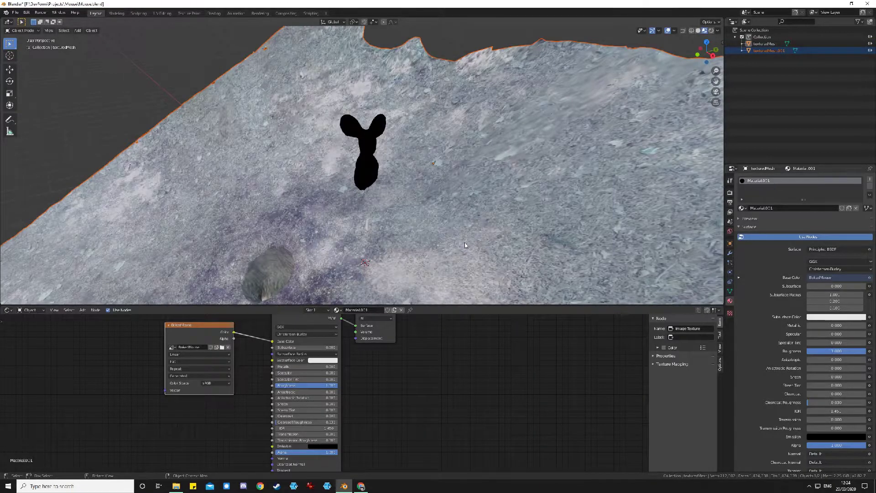
Select the black mouse mesh and set its X, Y and Z location and rotation values to 0
{"action": "mouse_move", "coordinate": [504, 227]}
{"action": "middle_mouse_down"}
{"action": "mouse_move", "coordinate": [470, 211]}
{"action": "mouse_move", "coordinate": [502, 211]}
{"action": "mouse_move", "coordinate": [508, 237]}
{"action": "mouse_move", "coordinate": [493, 221]}
{"action": "middle_mouse_up"}
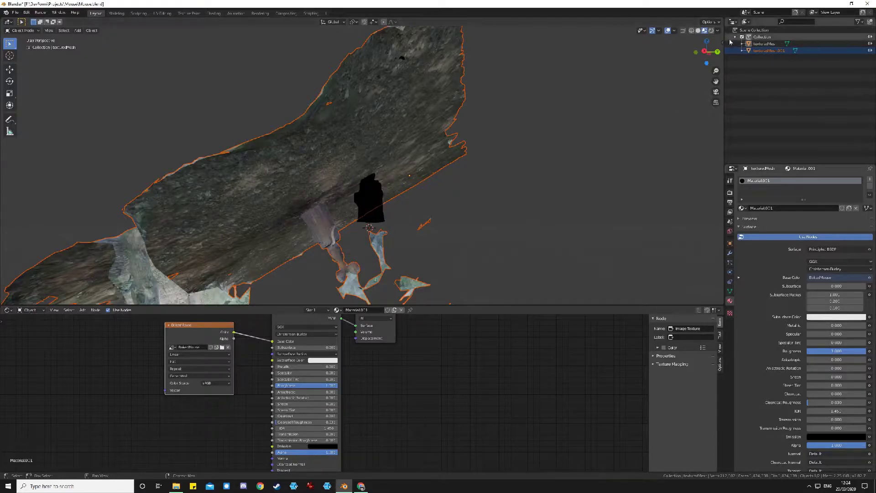
{"action": "left_click", "coordinate": [748, 43]}
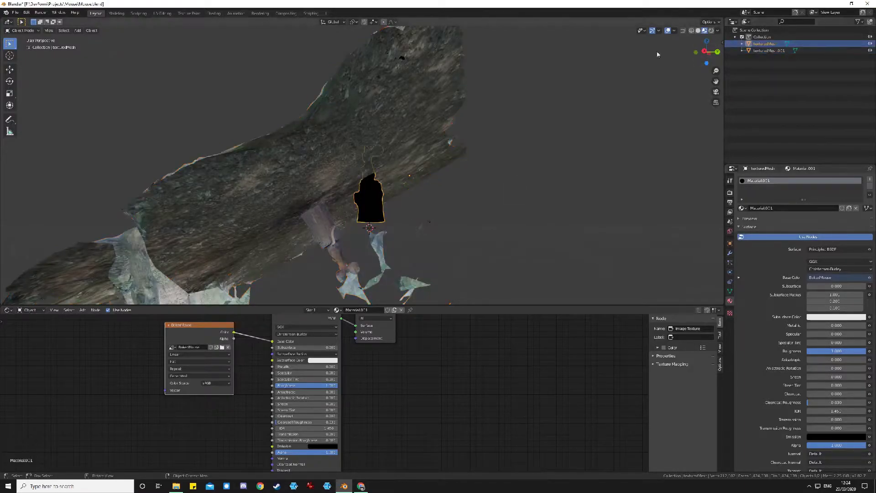
{"action": "left_click", "coordinate": [720, 42]}
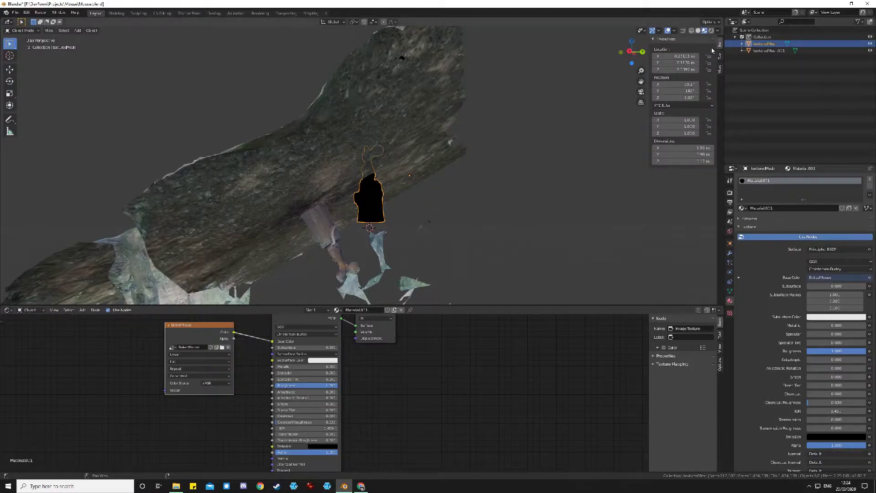
{"action": "left_click", "coordinate": [675, 56]}
{"action": "type", "text": "0"}
{"action": "key", "text": "Tab"}
{"action": "type", "text": "0"}
{"action": "key", "text": "Tab"}
{"action": "type", "text": "0"}
{"action": "key", "text": "Tab"}
{"action": "type", "text": "0"}
{"action": "key", "text": "Tab"}
{"action": "type", "text": "0"}
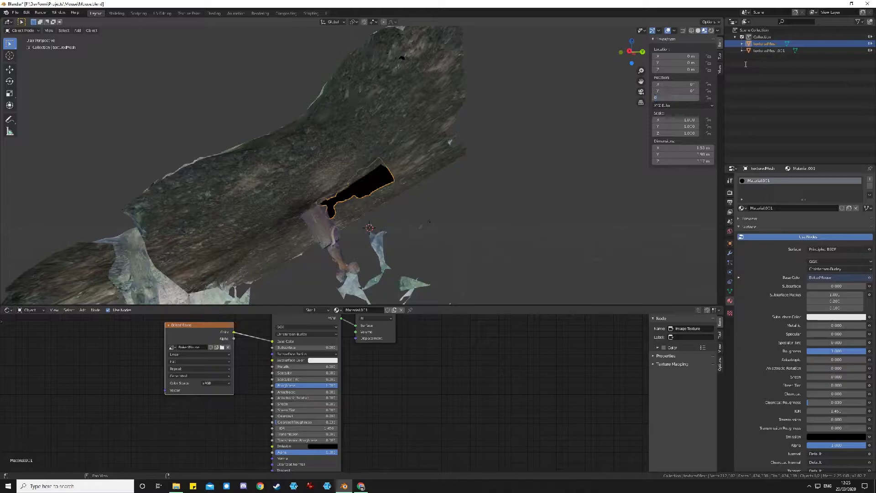
{"action": "key", "text": "Return"}
Select the re-imported original scan and set its X rotation to 0 so it lines up with the mouse mesh
{"action": "left_click", "coordinate": [401, 107]}
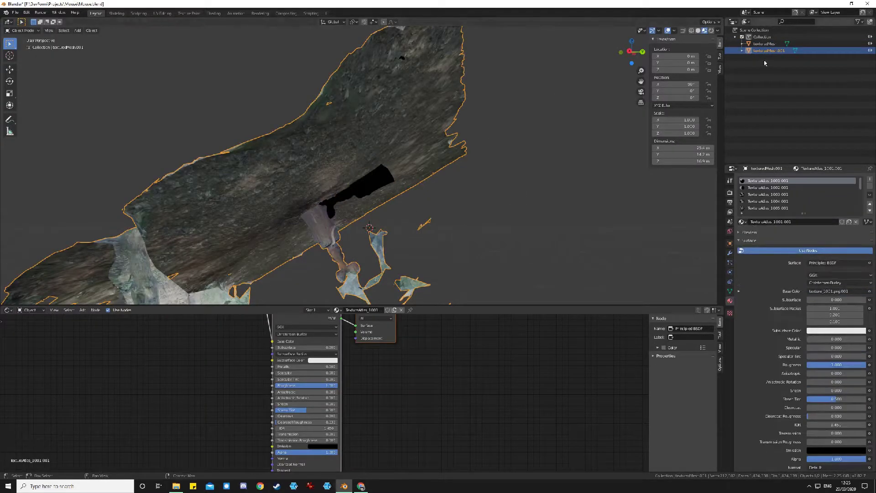
{"action": "left_click", "coordinate": [686, 84]}
{"action": "type", "text": "90"}
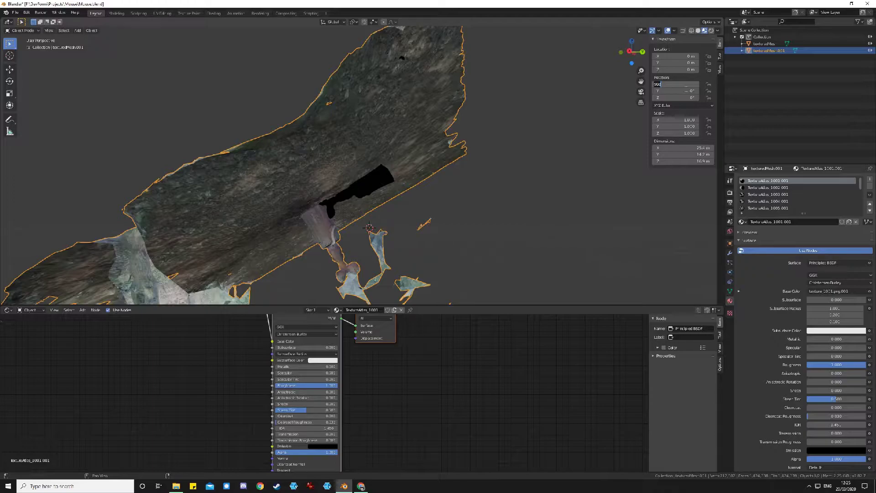
{"action": "type", "text": "0"}
{"action": "key", "text": "Return"}
Select the cleaned mouse mesh and the original scan together, keeping the mouse mesh as the active object
{"action": "middle_click_drag", "start_coordinate": [318, 250], "coordinate": [719, 134]}
{"action": "left_click", "coordinate": [766, 44]}
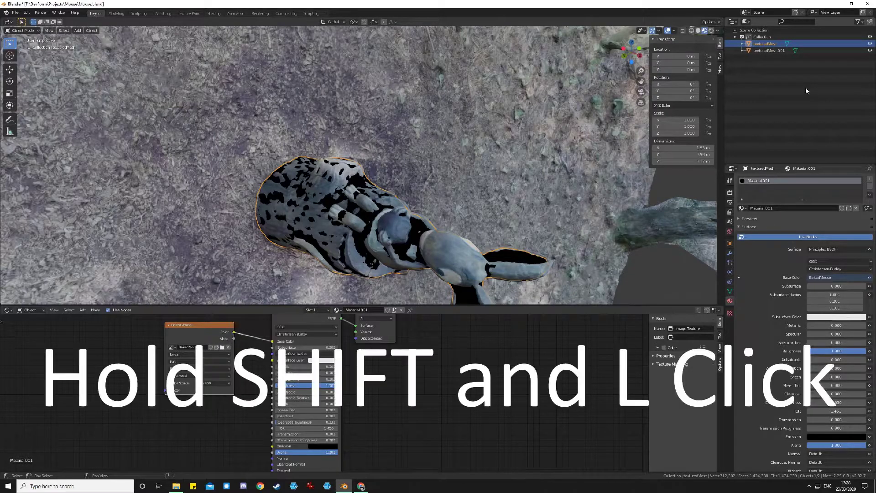
{"action": "left_click", "coordinate": [769, 51], "text": "shift"}
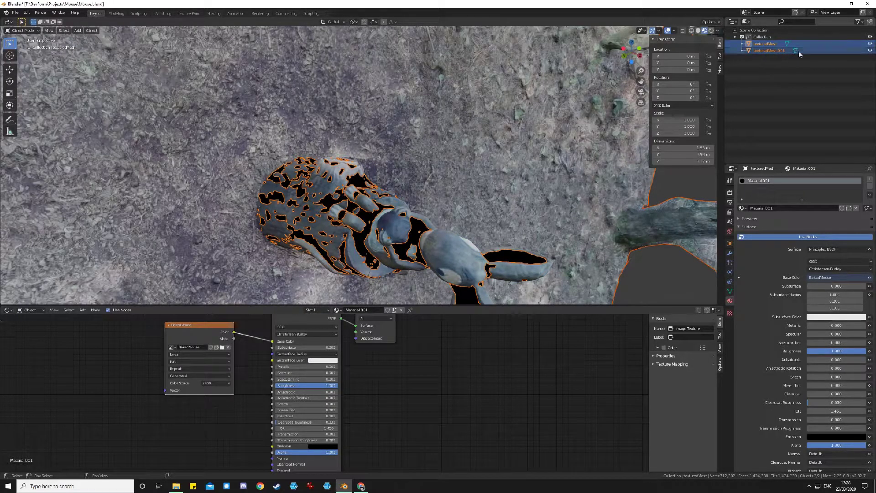
{"action": "scroll", "coordinate": [403, 204], "scroll_direction": "down", "scroll_amount": 3}
{"action": "scroll", "coordinate": [402, 204], "scroll_direction": "down", "scroll_amount": 8}
{"action": "middle_click_drag", "start_coordinate": [401, 200], "coordinate": [397, 216]}
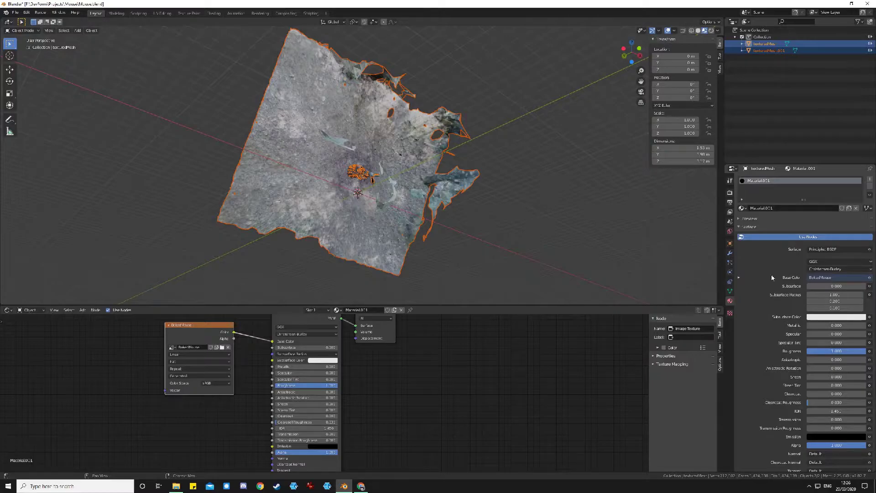
Set the scene's render engine to Cycles
{"action": "left_click", "coordinate": [729, 193]}
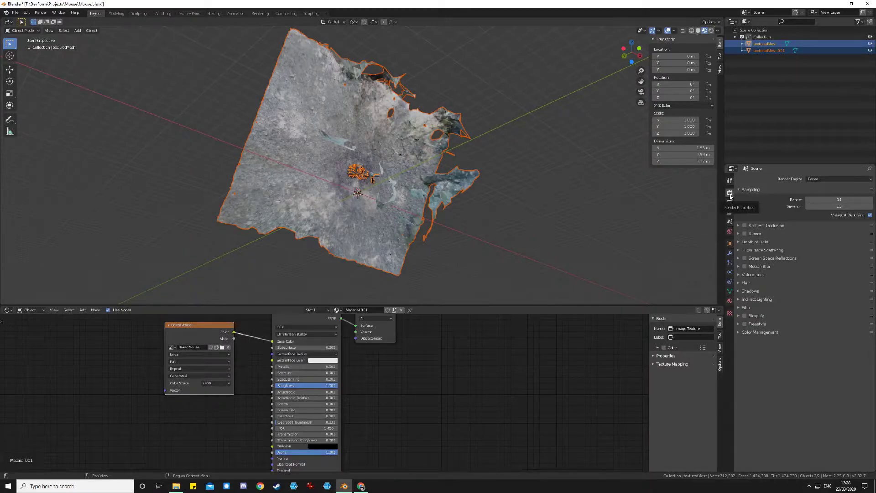
{"action": "left_click", "coordinate": [831, 180]}
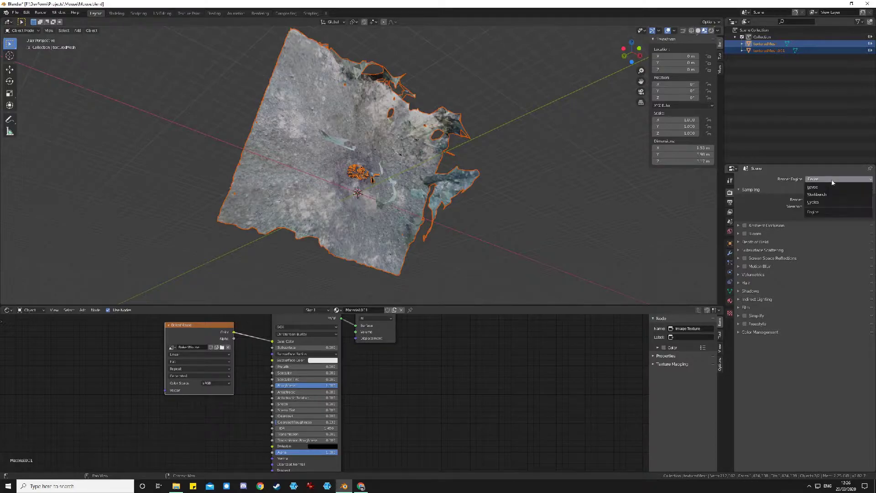
{"action": "left_click", "coordinate": [829, 202]}
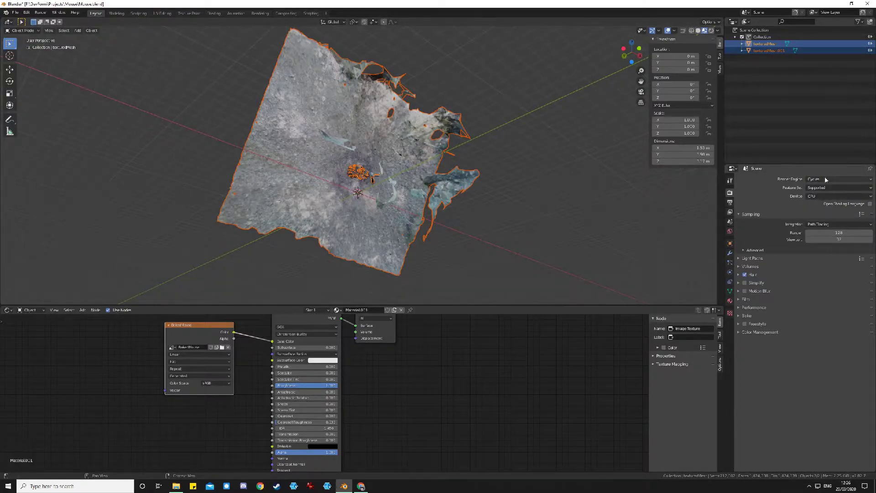
Set the bake type to Diffuse and turn off the Direct and Indirect contributions, leaving only Color
{"action": "left_click", "coordinate": [739, 317]}
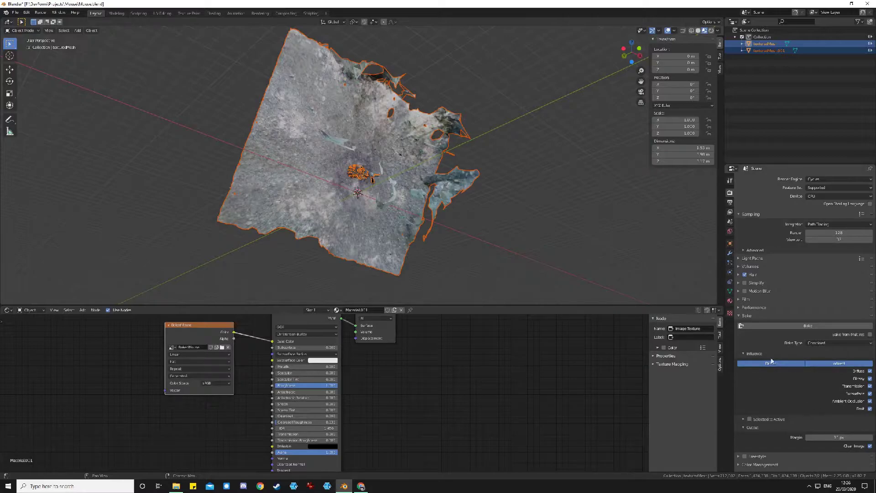
{"action": "left_click", "coordinate": [834, 342]}
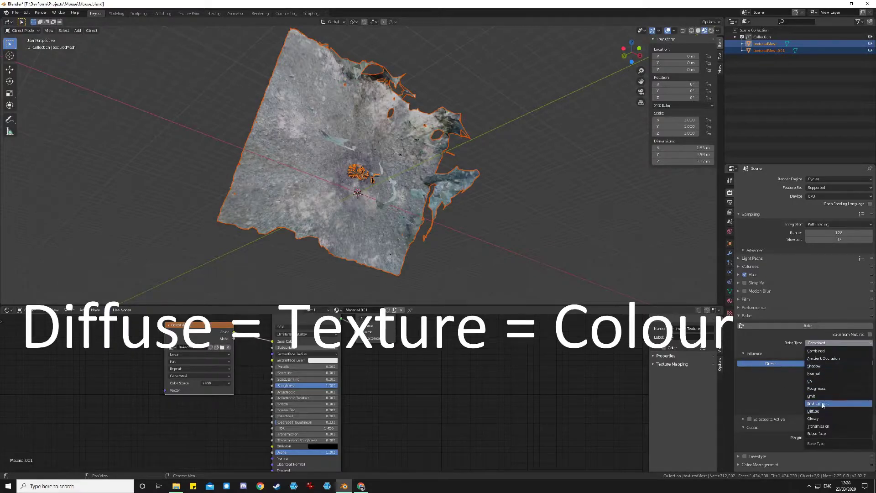
{"action": "left_click", "coordinate": [816, 411]}
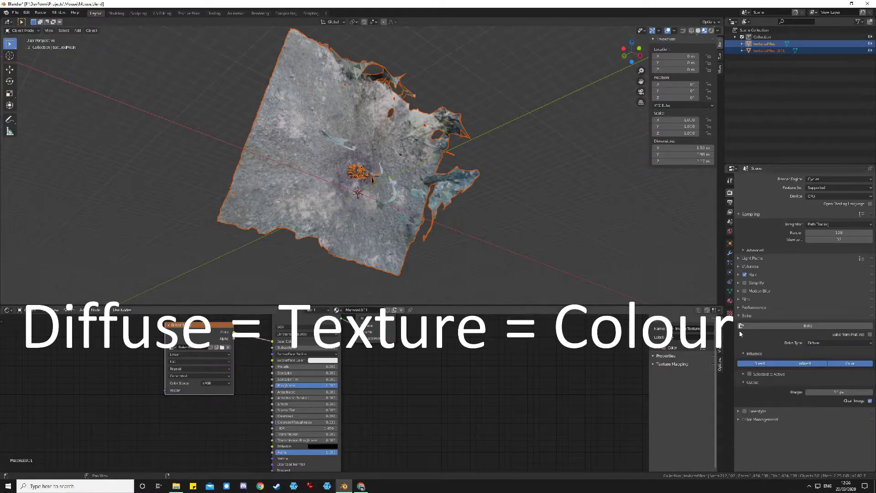
{"action": "left_click", "coordinate": [764, 365]}
{"action": "left_click", "coordinate": [799, 364]}
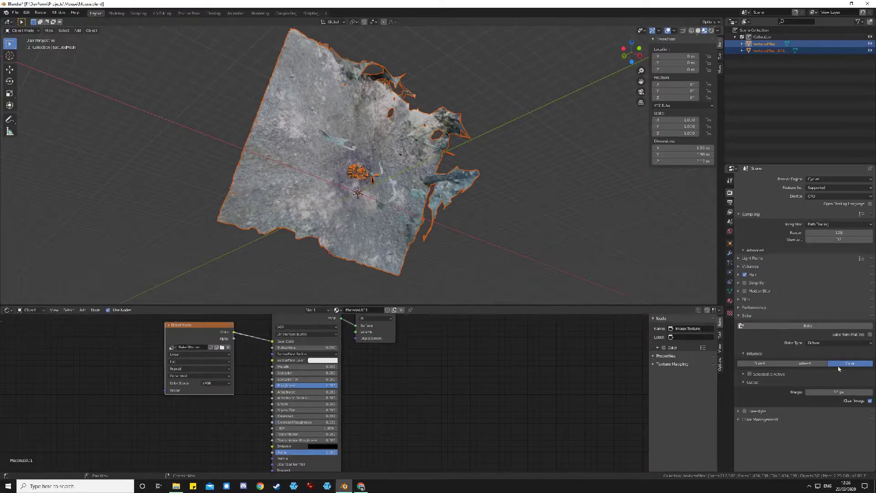
Enable Selected to Active for the bake and increase its ray distance
{"action": "left_click", "coordinate": [742, 374]}
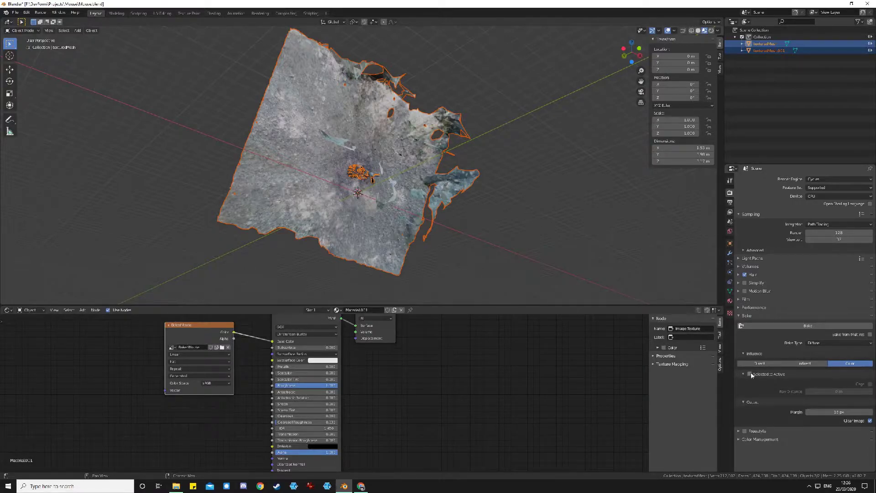
{"action": "left_click", "coordinate": [750, 375]}
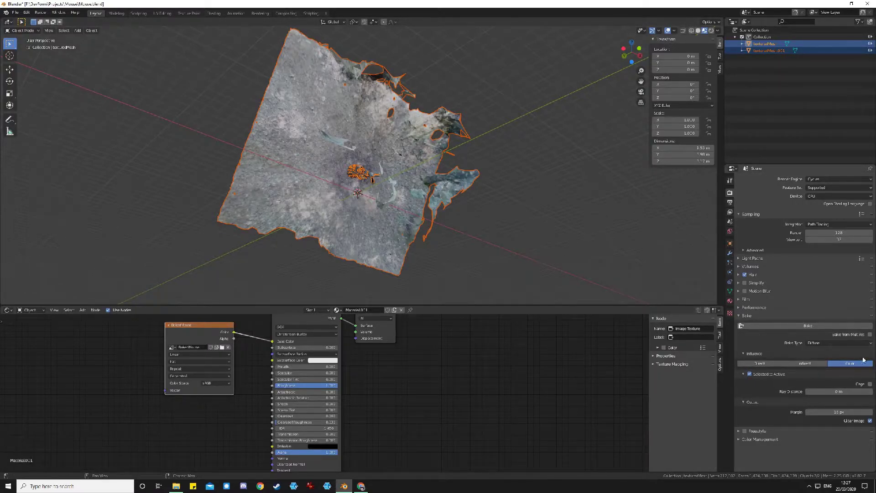
{"action": "left_click", "coordinate": [870, 391]}
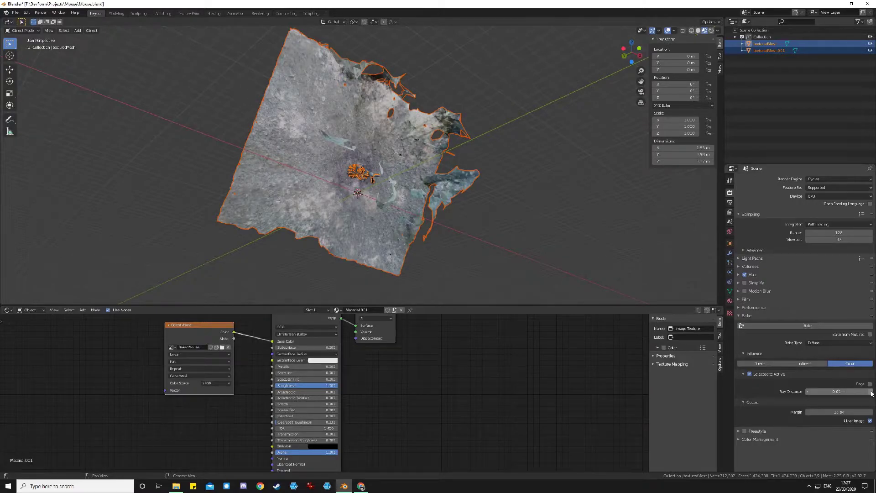
{"action": "left_click", "coordinate": [853, 392]}
{"action": "key", "text": "BackSpace"}
{"action": "key", "text": "BackSpace"}
{"action": "key", "text": "BackSpace"}
{"action": "key", "text": "BackSpace"}
{"action": "key", "text": "Return"}
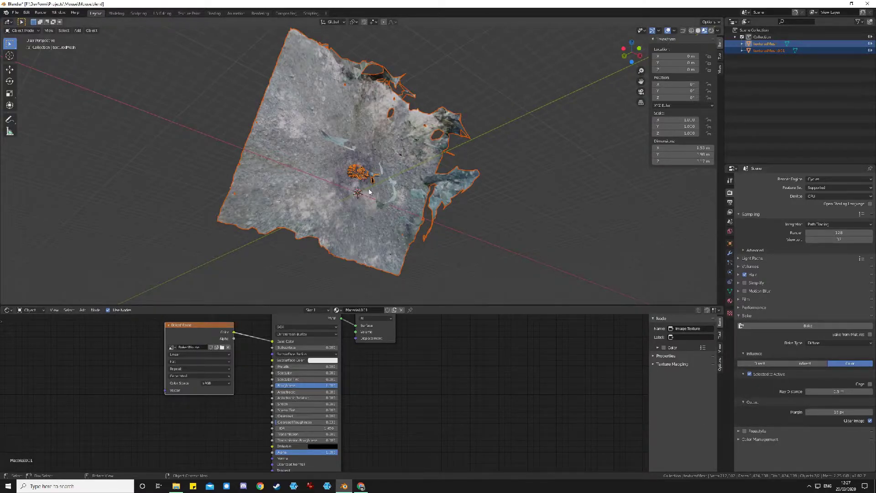
Set the bake margin to 2 px and bake the scan's colour onto the BakedMouse image
{"action": "middle_click_drag", "start_coordinate": [542, 280], "coordinate": [390, 203]}
{"action": "scroll", "coordinate": [379, 182], "scroll_direction": "up", "scroll_amount": 4}
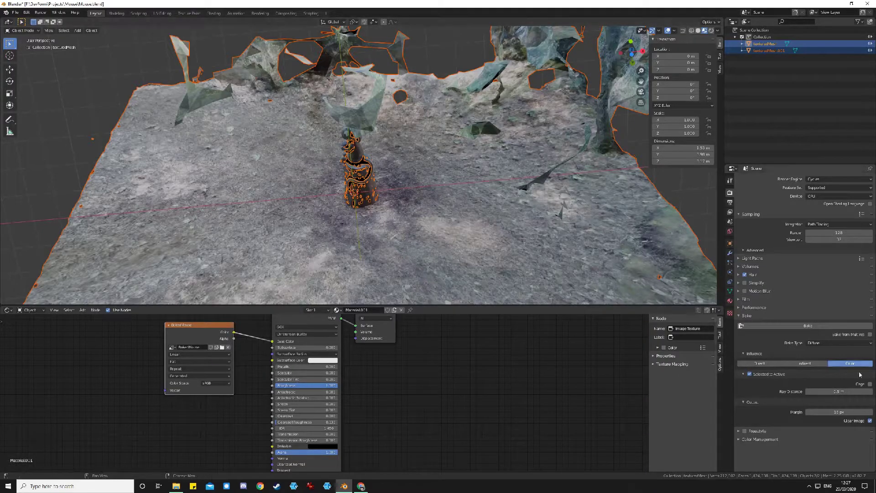
{"action": "left_click", "coordinate": [840, 412]}
{"action": "type", "text": "2"}
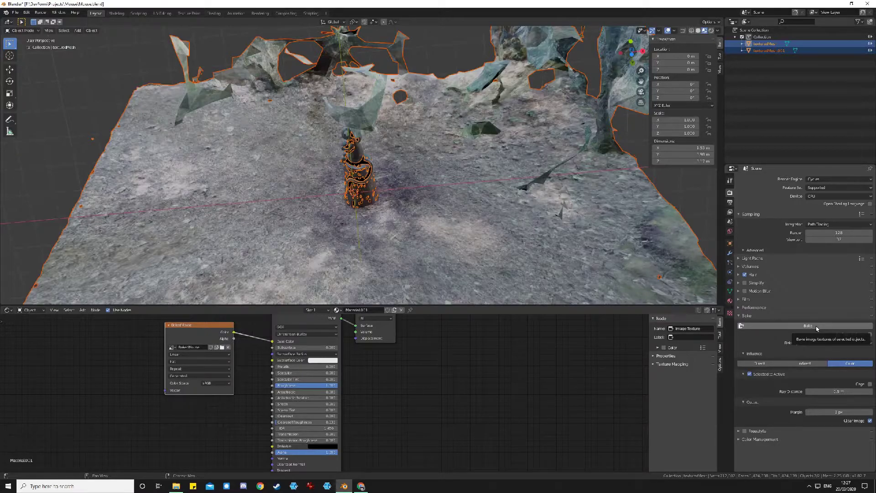
{"action": "left_click", "coordinate": [816, 326]}
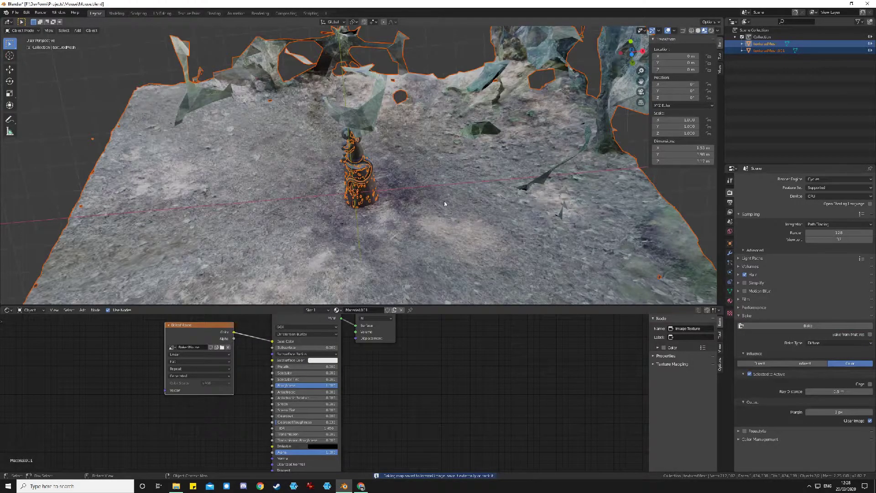
Hide the original scan in the UV Editing workspace and inspect the baked islands of the BakedMouse image
{"action": "scroll", "coordinate": [445, 204], "scroll_direction": "up", "scroll_amount": 3}
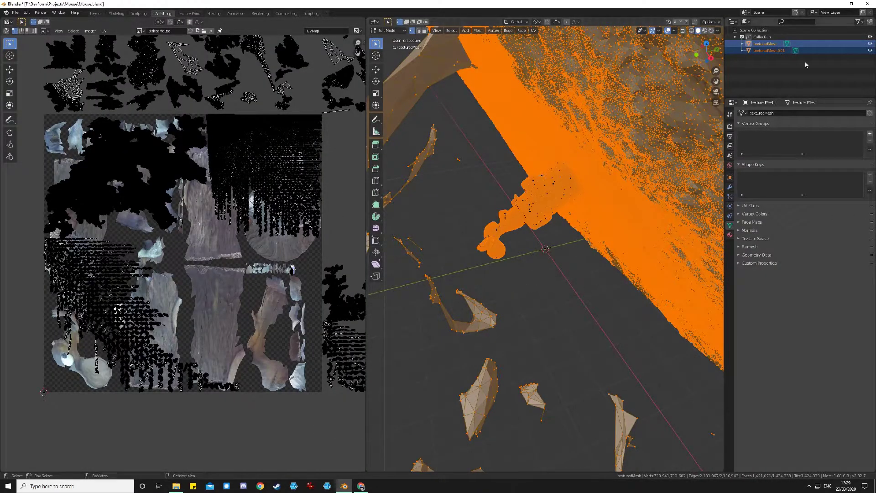
{"action": "left_click", "coordinate": [870, 51]}
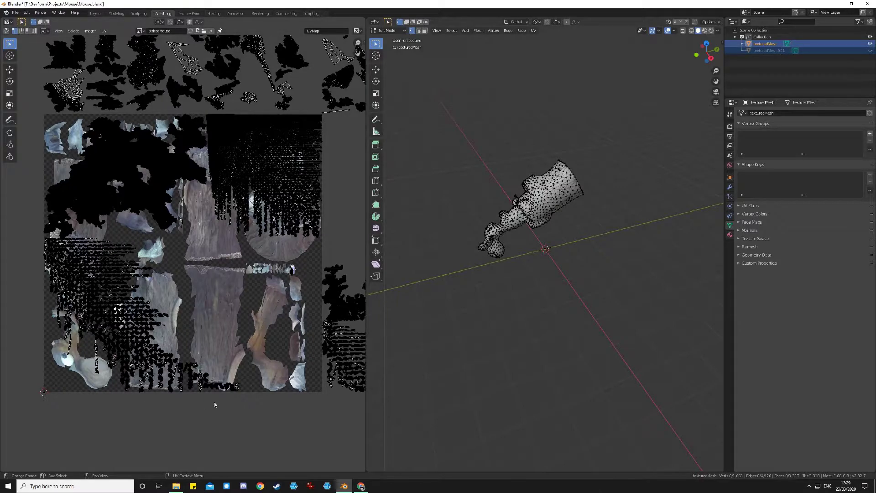
{"action": "scroll", "coordinate": [173, 320], "scroll_direction": "up", "scroll_amount": 1}
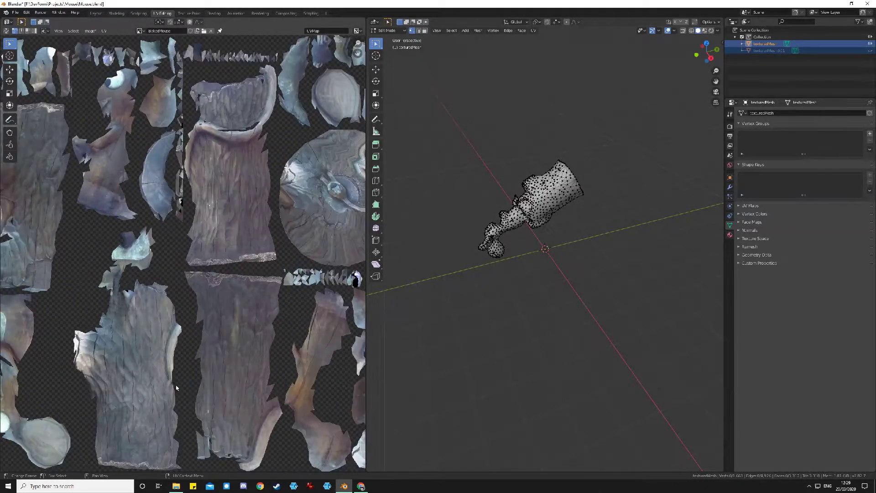
{"action": "scroll", "coordinate": [160, 390], "scroll_direction": "down", "scroll_amount": 2}
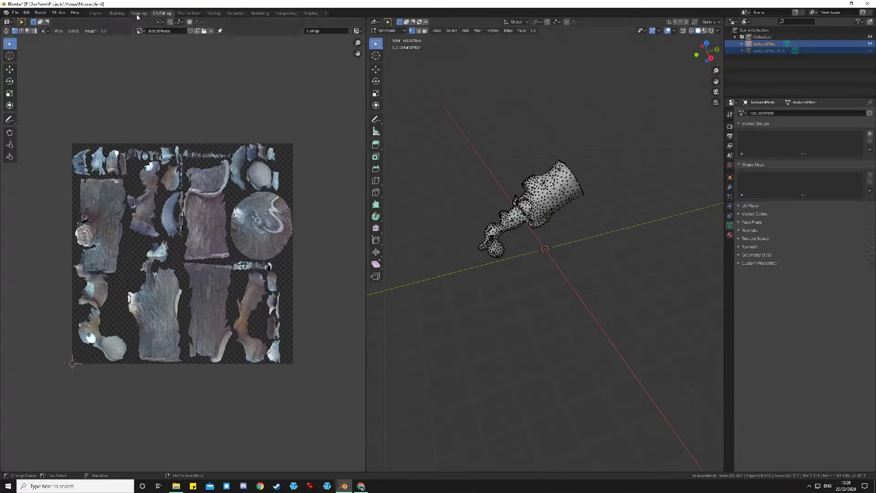
Apply smooth shading to the mouse mesh in the Layout workspace, deselect it and inspect the baked texture
{"action": "left_click", "coordinate": [96, 13]}
{"action": "scroll", "coordinate": [274, 233], "scroll_direction": "up", "scroll_amount": 8}
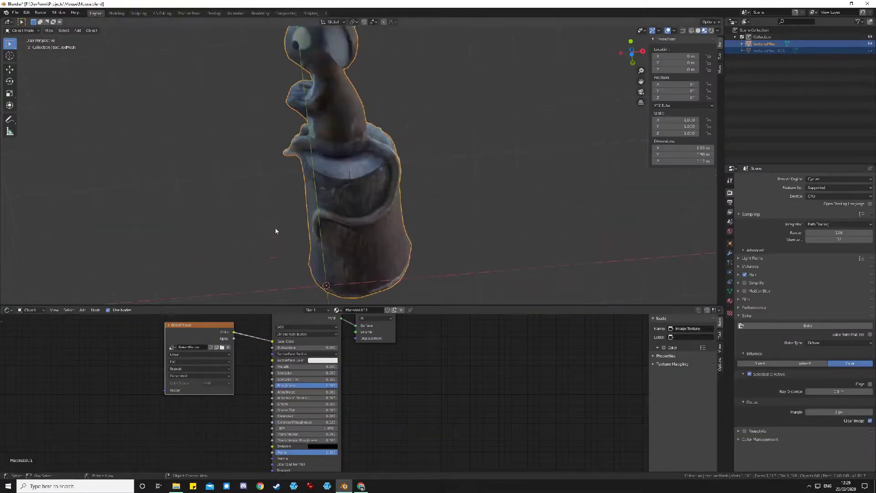
{"action": "middle_click_drag", "start_coordinate": [254, 188], "coordinate": [237, 210]}
{"action": "right_click", "coordinate": [236, 211]}
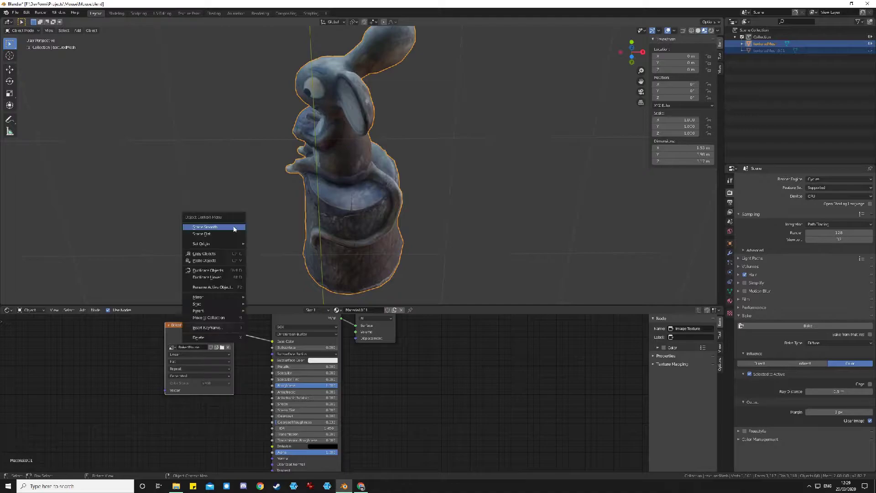
{"action": "middle_click_drag", "start_coordinate": [216, 167], "coordinate": [516, 169]}
{"action": "left_click", "coordinate": [204, 140]}
{"action": "scroll", "coordinate": [396, 178], "scroll_direction": "up", "scroll_amount": 5}
{"action": "middle_click_drag", "start_coordinate": [343, 198], "coordinate": [328, 209]}
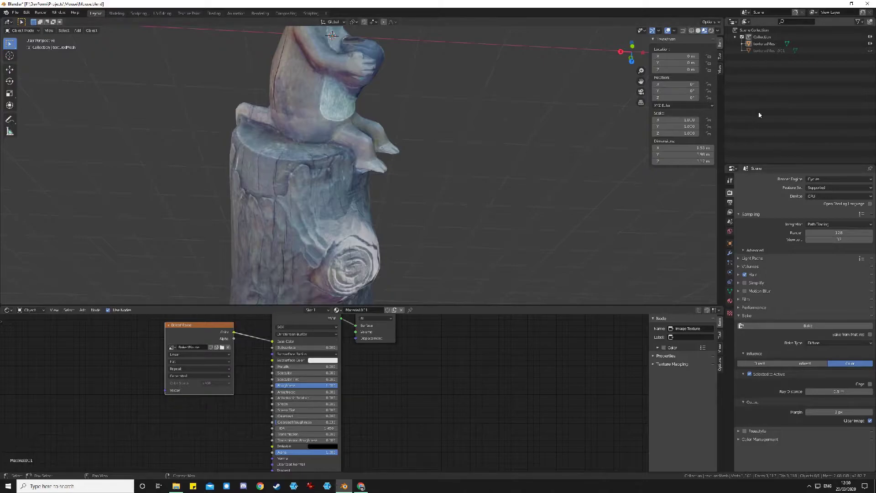
Rotate the upside-down mouse mesh from the front view until it stands upright on its stump
{"action": "key", "text": "KP_1"}
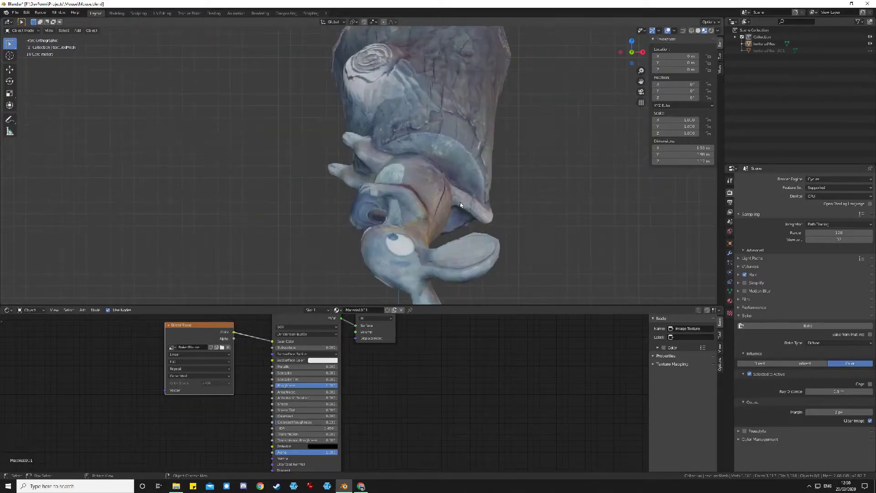
{"action": "left_click", "coordinate": [385, 168]}
{"action": "key", "text": "r"}
{"action": "left_click", "coordinate": [363, 222]}
{"action": "key", "text": "r"}
{"action": "key", "text": "r"}
{"action": "left_click", "coordinate": [370, 196]}
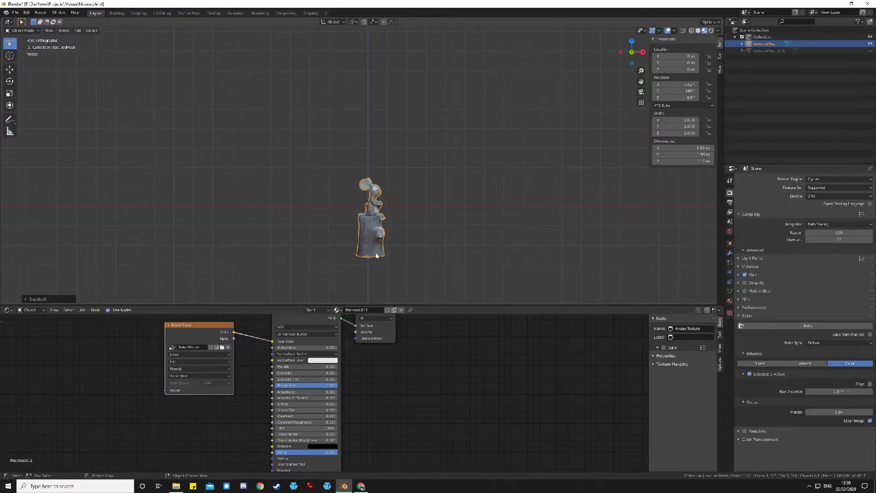
Move the mouse mesh in the front and top views so the stump's base sits on the world origin
{"action": "key", "text": "g"}
{"action": "left_click", "coordinate": [370, 206]}
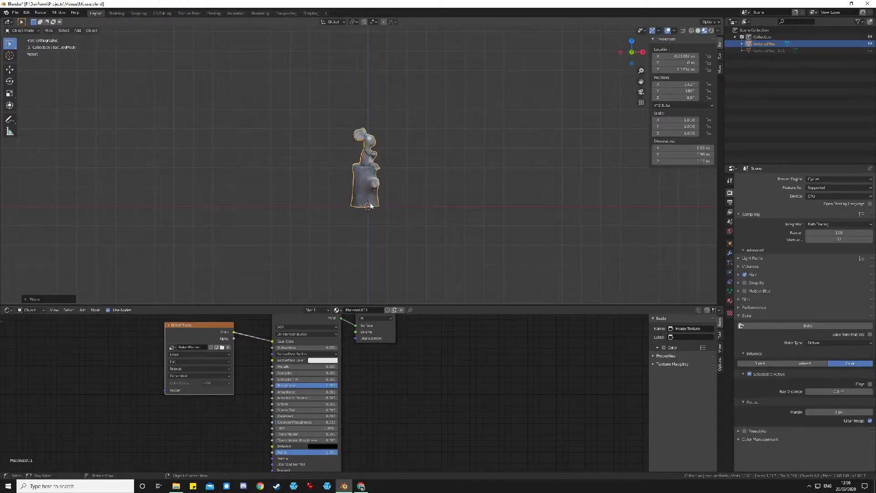
{"action": "key", "text": "KP_7"}
{"action": "key", "text": "g"}
{"action": "left_click", "coordinate": [372, 159]}
{"action": "scroll", "coordinate": [420, 201], "scroll_direction": "up", "scroll_amount": 8}
{"action": "middle_click_drag", "start_coordinate": [522, 217], "coordinate": [426, 192]}
{"action": "scroll", "coordinate": [426, 192], "scroll_direction": "down", "scroll_amount": 4}
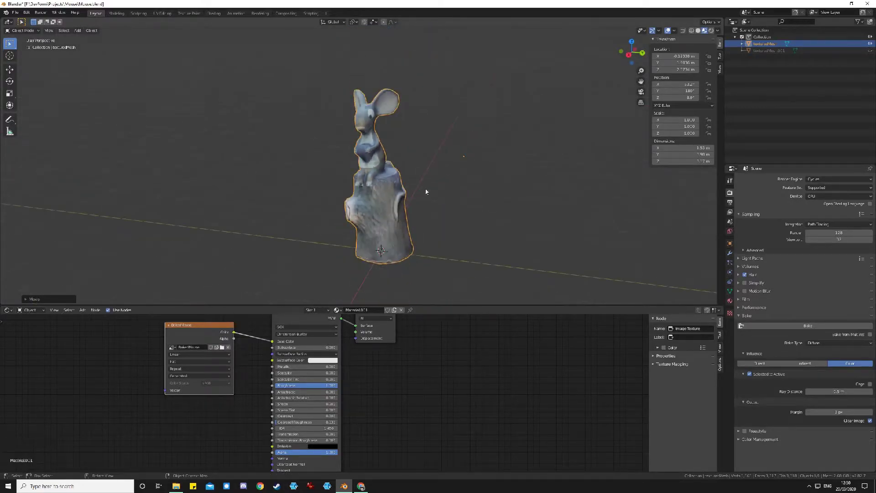
Enlarge the 3D viewport and rotate the mouse mesh slightly to straighten its sideways lean
{"action": "left_click", "coordinate": [410, 304]}
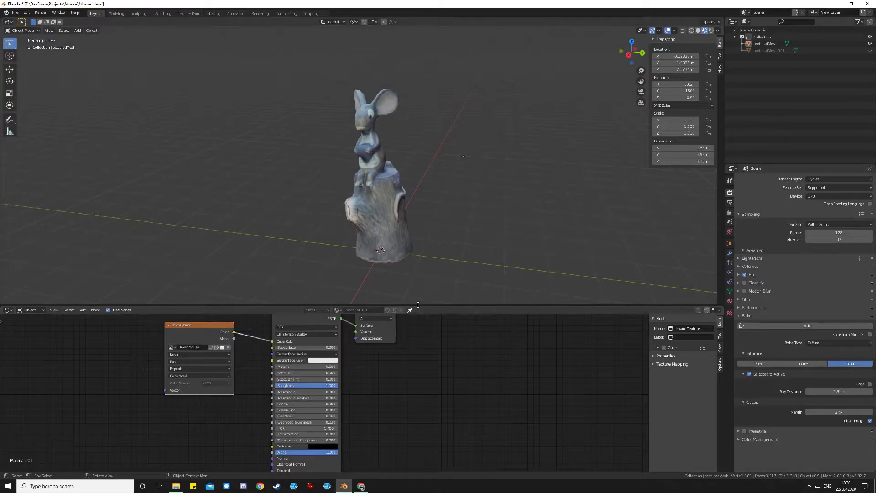
{"action": "left_click_drag", "start_coordinate": [414, 305], "coordinate": [416, 385]}
{"action": "middle_click_drag", "start_coordinate": [444, 309], "coordinate": [461, 274]}
{"action": "left_click", "coordinate": [407, 271]}
{"action": "key", "text": "r"}
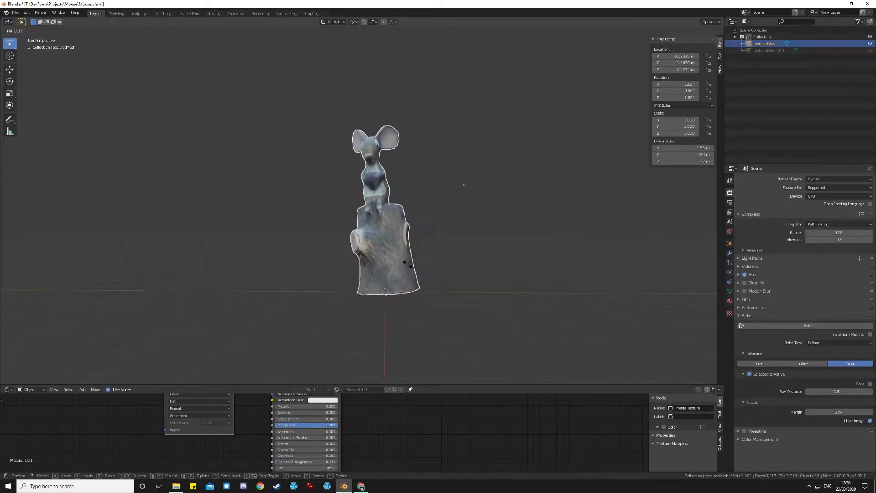
{"action": "left_click", "coordinate": [404, 256]}
Move the straightened mouse mesh so its base is centred on the origin, and check it from the front and close up
{"action": "key", "text": "g"}
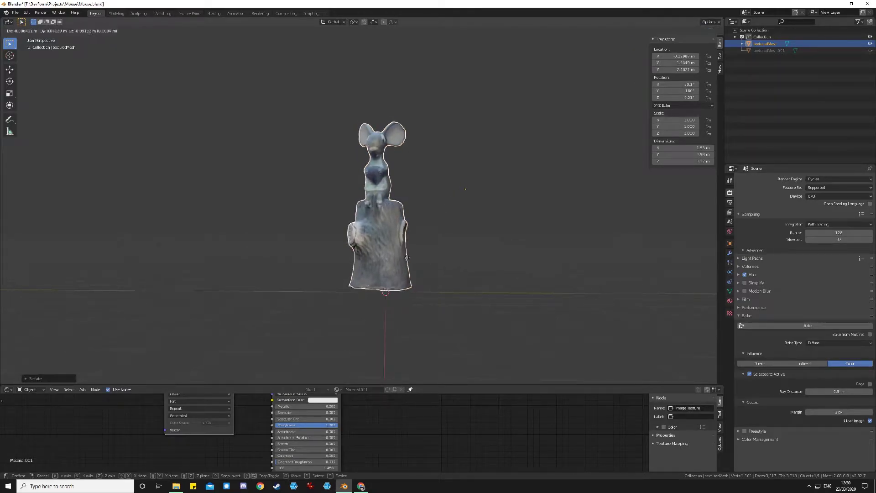
{"action": "left_click", "coordinate": [410, 266]}
{"action": "key", "text": "KP_1"}
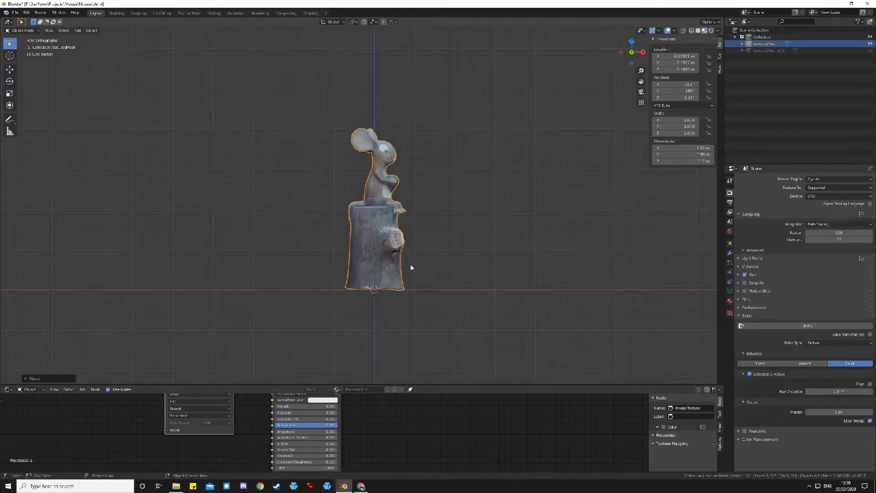
{"action": "middle_click_drag", "start_coordinate": [475, 275], "coordinate": [405, 180]}
{"action": "scroll", "coordinate": [405, 179], "scroll_direction": "up", "scroll_amount": 8}
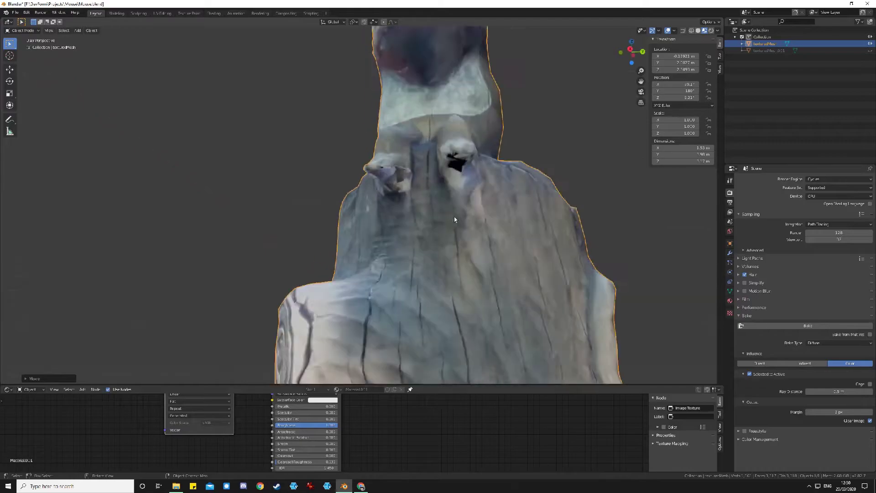
Switch to the Texture Paint workspace and display the mouse in Material Preview shading
{"action": "scroll", "coordinate": [486, 193], "scroll_direction": "down", "scroll_amount": 6}
{"action": "mouse_move", "coordinate": [486, 192]}
{"action": "middle_mouse_down"}
{"action": "mouse_move", "coordinate": [490, 262]}
{"action": "mouse_move", "coordinate": [474, 214]}
{"action": "mouse_move", "coordinate": [479, 196]}
{"action": "middle_mouse_up"}
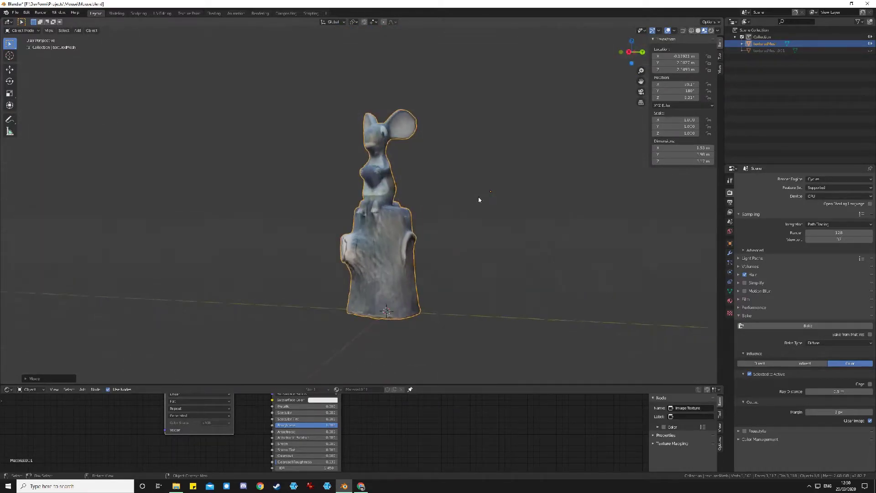
{"action": "left_click", "coordinate": [189, 14]}
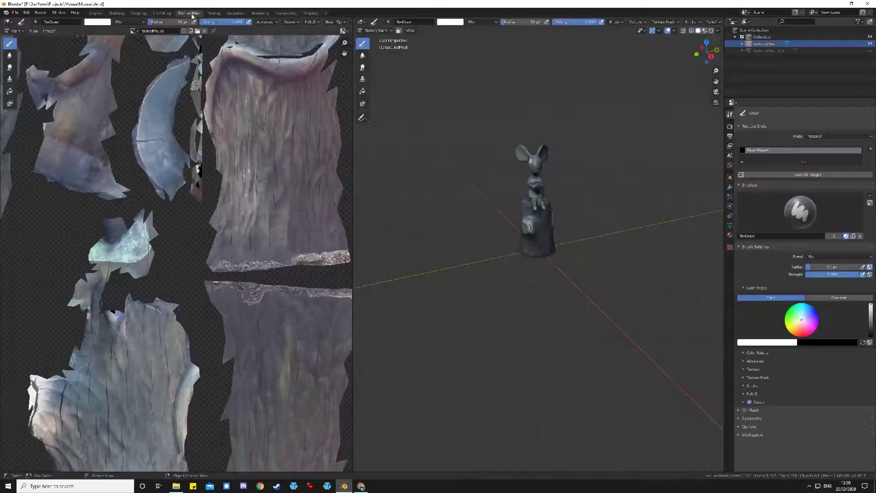
{"action": "scroll", "coordinate": [579, 248], "scroll_direction": "up", "scroll_amount": 5}
{"action": "middle_click_drag", "start_coordinate": [667, 306], "coordinate": [508, 269]}
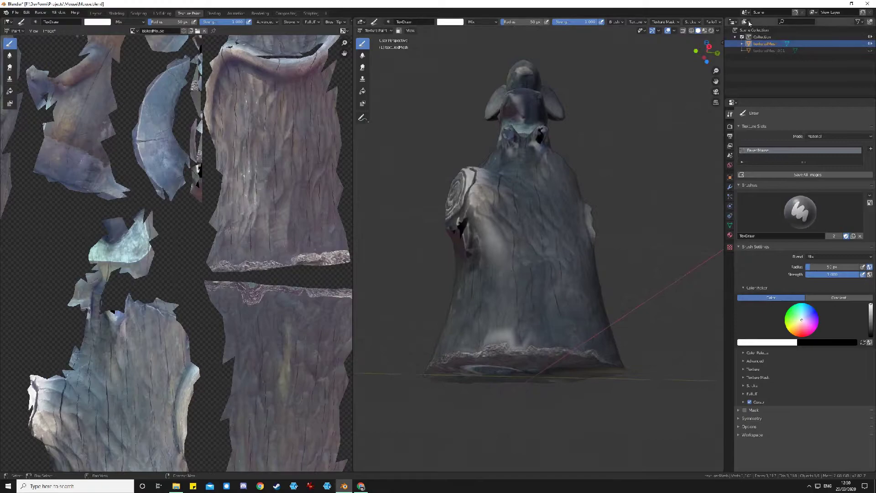
{"action": "left_click", "coordinate": [691, 31]}
{"action": "left_click", "coordinate": [698, 31]}
{"action": "left_click", "coordinate": [704, 30]}
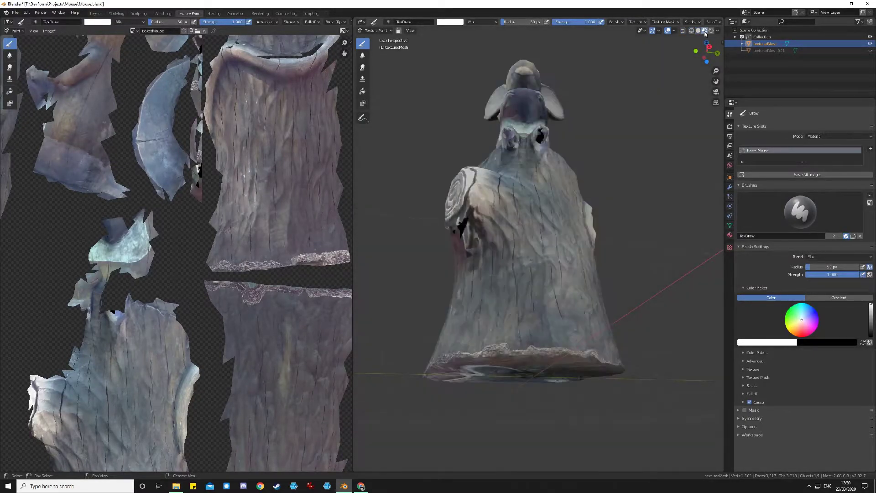
Choose the Clone brush for texture painting, and place the 3D cursor on the stump's bark with Edit Mode's Cursor tool
{"action": "mouse_move", "coordinate": [539, 317]}
{"action": "middle_mouse_down"}
{"action": "mouse_move", "coordinate": [550, 297]}
{"action": "mouse_move", "coordinate": [600, 307]}
{"action": "middle_mouse_up"}
{"action": "scroll", "coordinate": [600, 307], "scroll_direction": "up", "scroll_amount": 5}
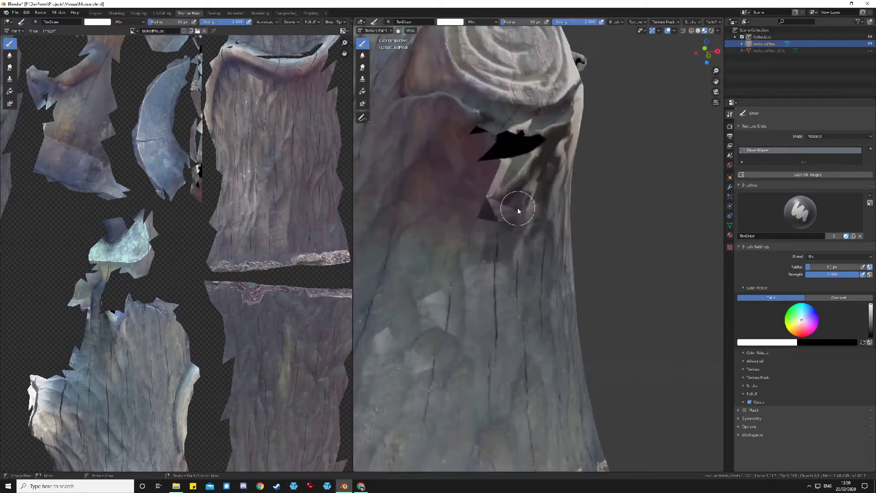
{"action": "middle_click_drag", "start_coordinate": [527, 204], "coordinate": [511, 213]}
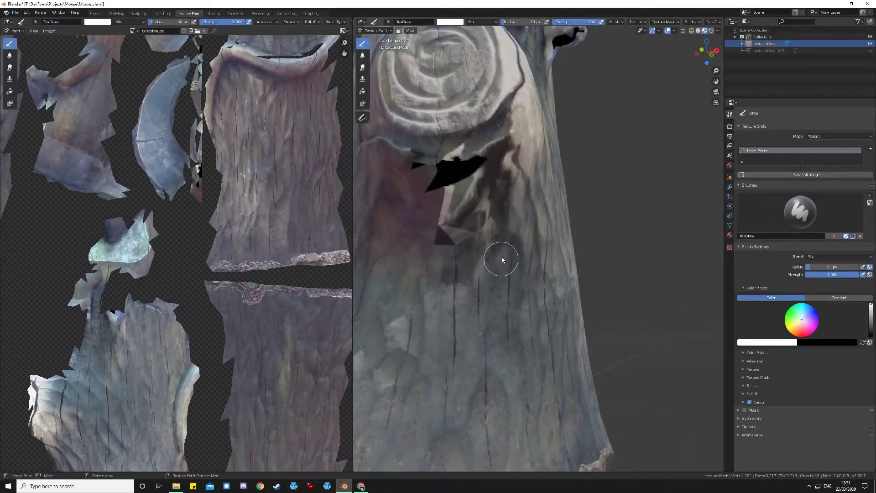
{"action": "left_click", "coordinate": [365, 79]}
{"action": "key", "text": "Tab"}
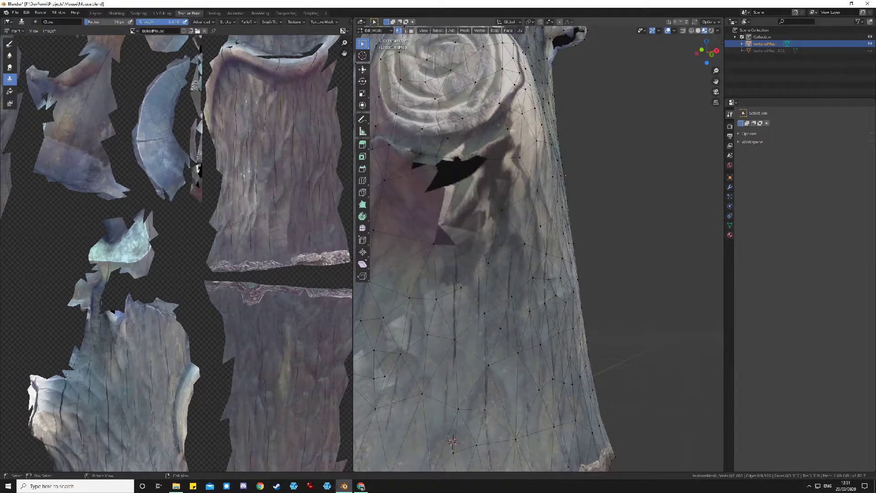
{"action": "left_click", "coordinate": [362, 56]}
{"action": "left_click", "coordinate": [424, 311]}
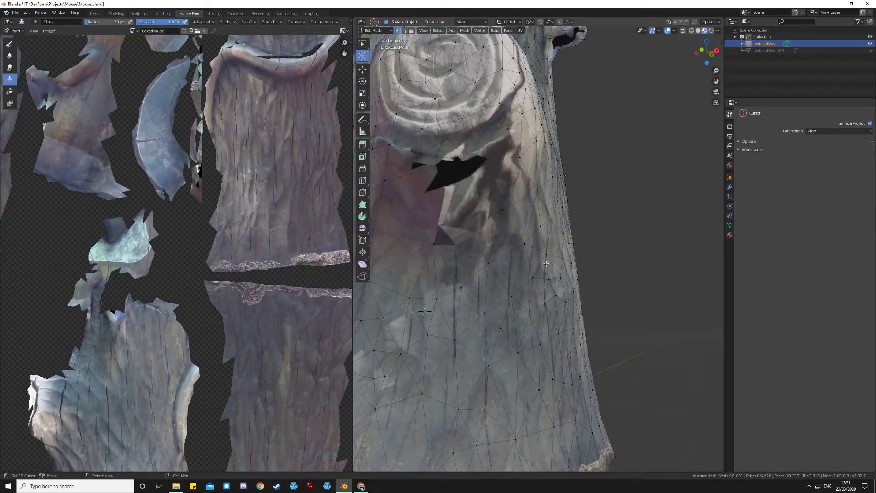
Set the clone source on the reddish bark beside the black patch under the knot and paint over the patch
{"action": "middle_click_drag", "start_coordinate": [455, 256], "coordinate": [455, 224]}
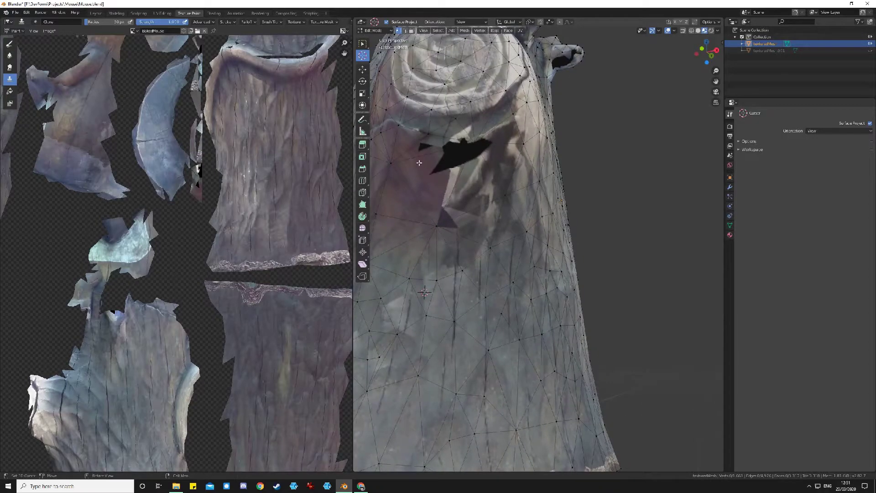
{"action": "key", "text": "Tab"}
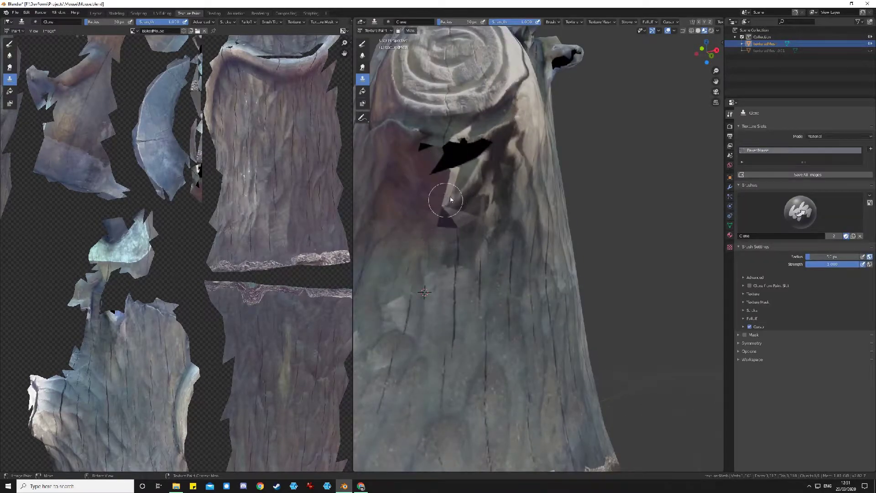
{"action": "key", "text": "Tab"}
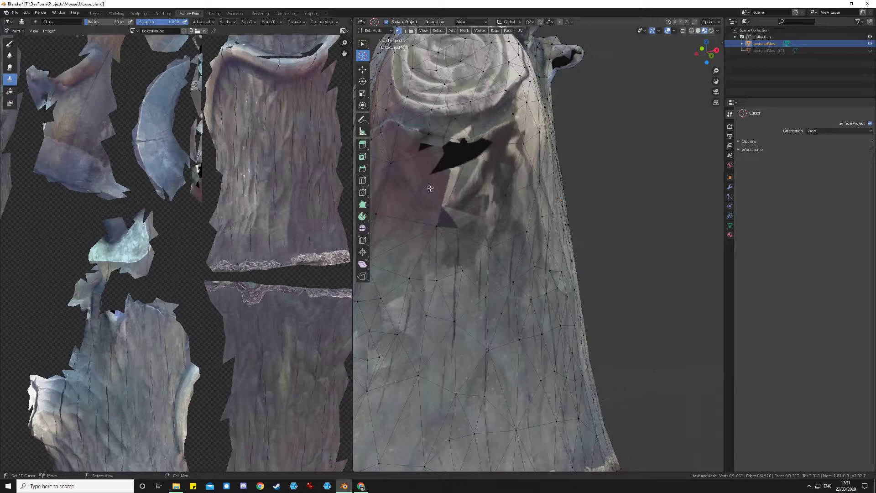
{"action": "key", "text": "Tab"}
{"action": "mouse_move", "coordinate": [439, 174]}
{"action": "left_mouse_down"}
{"action": "mouse_move", "coordinate": [423, 148]}
{"action": "mouse_move", "coordinate": [459, 146]}
{"action": "left_mouse_up"}
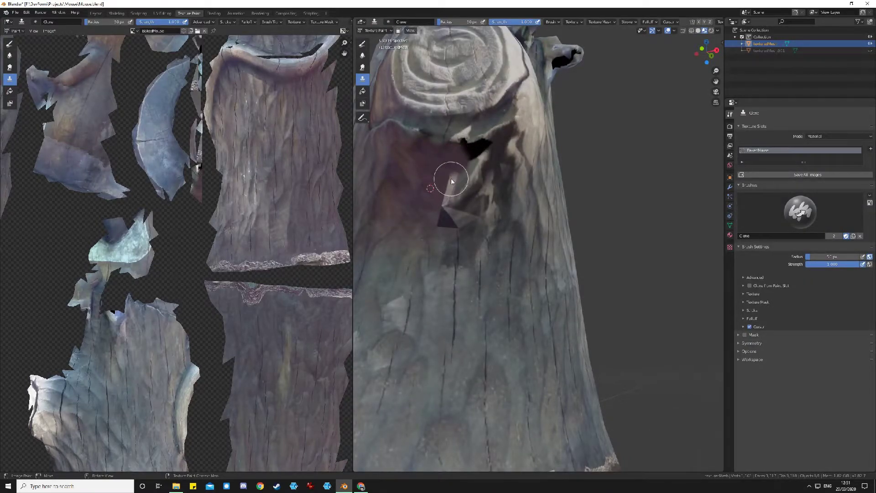
{"action": "mouse_move", "coordinate": [454, 178]}
{"action": "left_mouse_down"}
{"action": "mouse_move", "coordinate": [453, 150]}
{"action": "mouse_move", "coordinate": [481, 149]}
{"action": "mouse_move", "coordinate": [463, 141]}
{"action": "left_mouse_up"}
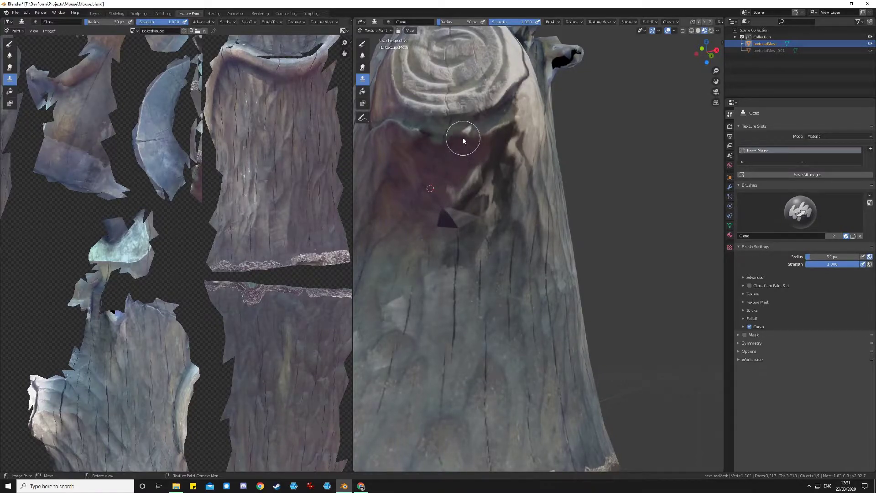
Set the clone source on the grey bark lower down the stump and paint over the dark triangle beneath the knot
{"action": "scroll", "coordinate": [477, 232], "scroll_direction": "up", "scroll_amount": 2}
{"action": "scroll", "coordinate": [459, 244], "scroll_direction": "down", "scroll_amount": 4}
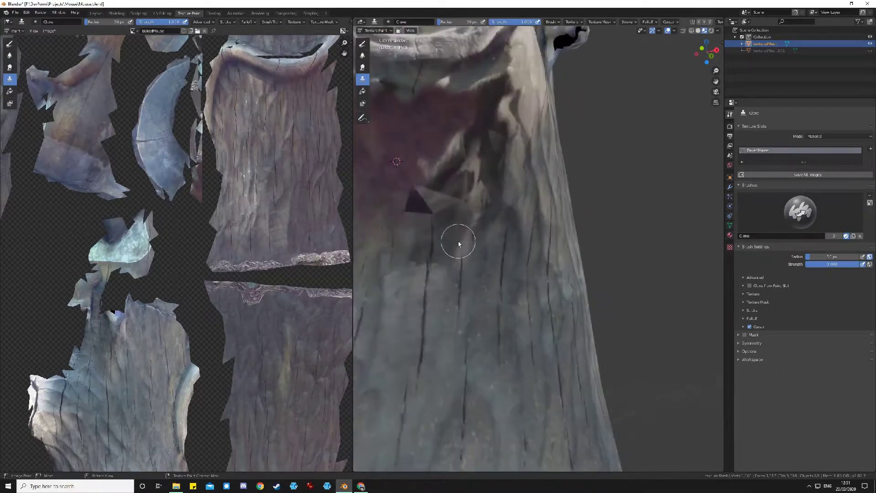
{"action": "key", "text": "Tab"}
{"action": "key", "text": "Tab"}
{"action": "key", "text": "Tab"}
{"action": "key", "text": "Tab"}
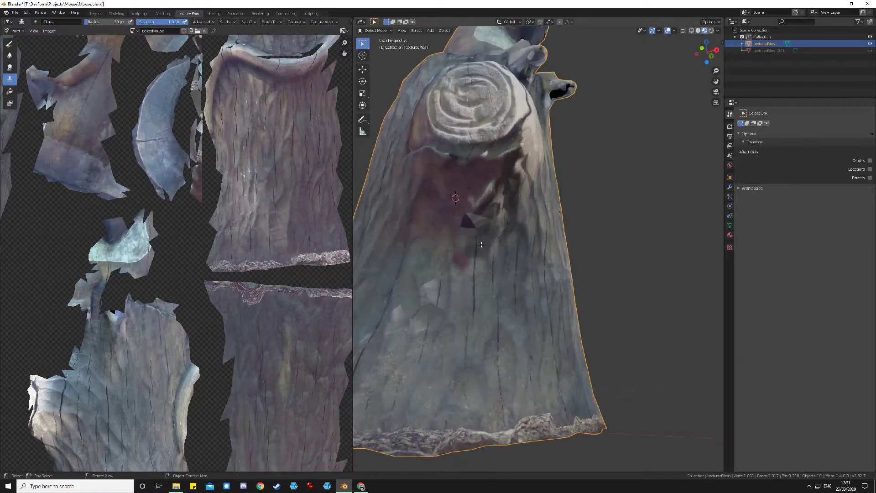
{"action": "key", "text": "Tab"}
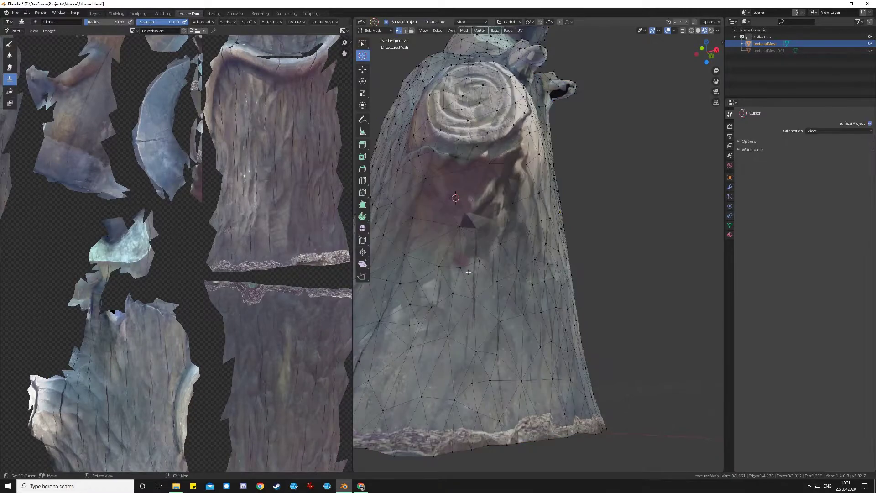
{"action": "left_click", "coordinate": [465, 300]}
{"action": "key", "text": "Tab"}
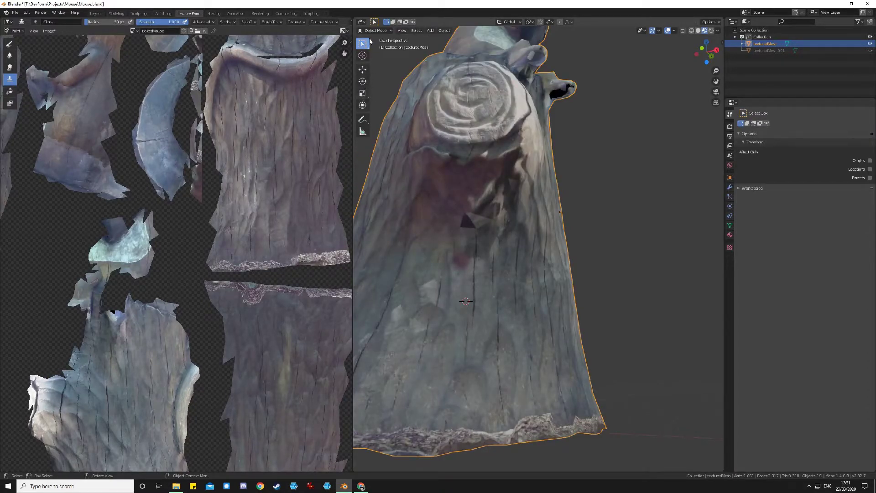
{"action": "left_click", "coordinate": [370, 31]}
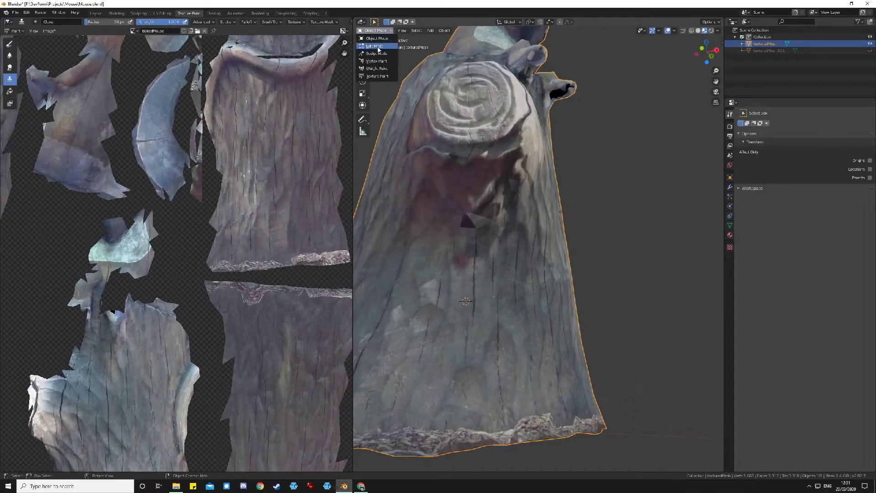
{"action": "left_click", "coordinate": [378, 75]}
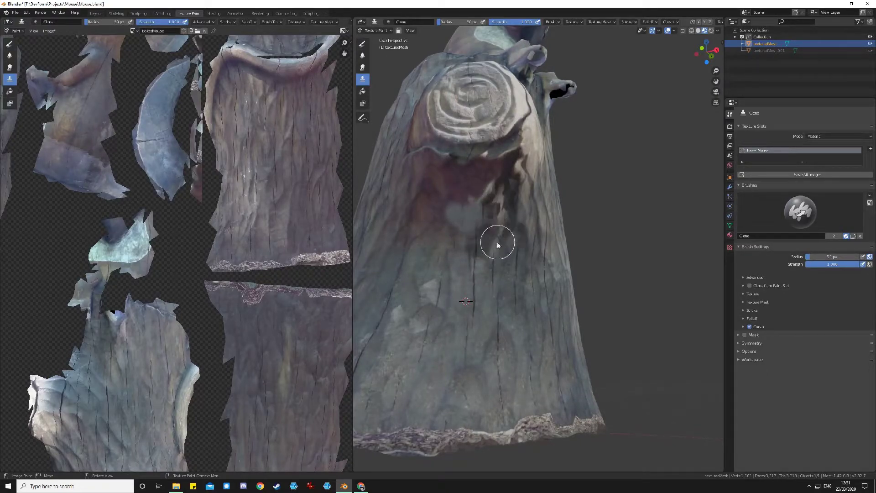
Set the clone source on the bark just below the foot with the black hole and paint over its underside
{"action": "scroll", "coordinate": [506, 244], "scroll_direction": "down", "scroll_amount": 3}
{"action": "middle_click_drag", "start_coordinate": [541, 355], "coordinate": [503, 276]}
{"action": "middle_click_drag", "start_coordinate": [514, 343], "coordinate": [535, 393]}
{"action": "middle_click_drag", "start_coordinate": [463, 222], "coordinate": [466, 251]}
{"action": "mouse_move", "coordinate": [590, 286]}
{"action": "middle_mouse_down"}
{"action": "mouse_move", "coordinate": [501, 275]}
{"action": "mouse_move", "coordinate": [607, 278]}
{"action": "mouse_move", "coordinate": [637, 297]}
{"action": "mouse_move", "coordinate": [548, 292]}
{"action": "mouse_move", "coordinate": [620, 301]}
{"action": "mouse_move", "coordinate": [596, 250]}
{"action": "mouse_move", "coordinate": [505, 270]}
{"action": "mouse_move", "coordinate": [471, 205]}
{"action": "mouse_move", "coordinate": [454, 208]}
{"action": "mouse_move", "coordinate": [531, 261]}
{"action": "mouse_move", "coordinate": [570, 344]}
{"action": "mouse_move", "coordinate": [557, 358]}
{"action": "mouse_move", "coordinate": [560, 324]}
{"action": "mouse_move", "coordinate": [566, 360]}
{"action": "mouse_move", "coordinate": [563, 313]}
{"action": "mouse_move", "coordinate": [562, 336]}
{"action": "middle_mouse_up"}
{"action": "key", "text": "Tab"}
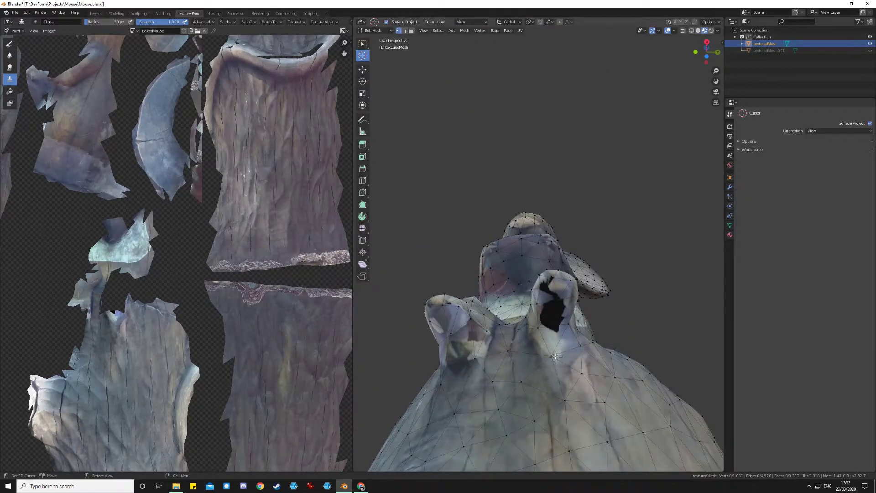
{"action": "key", "text": "Tab"}
{"action": "mouse_move", "coordinate": [553, 318]}
{"action": "left_mouse_down"}
{"action": "mouse_move", "coordinate": [552, 284]}
{"action": "mouse_move", "coordinate": [557, 300]}
{"action": "left_mouse_up"}
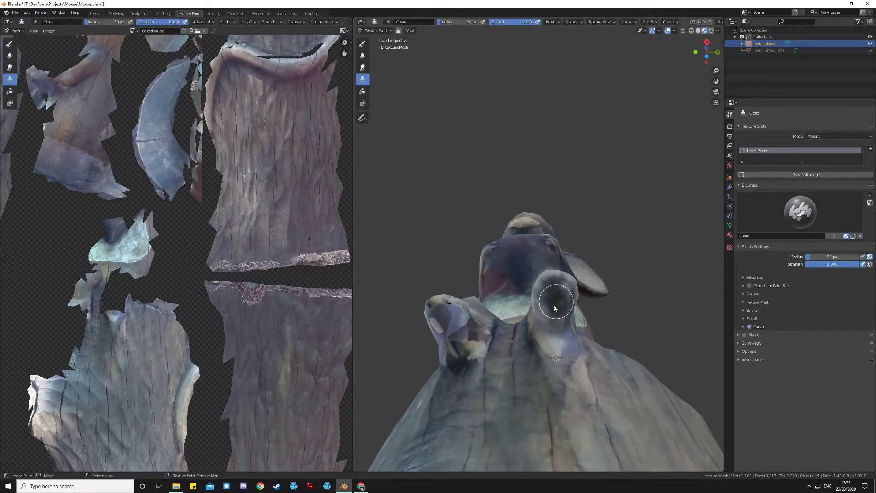
Set the clone source on the bark below the other foot and paint bark colour over that foot's underside
{"action": "middle_click_drag", "start_coordinate": [477, 357], "coordinate": [484, 335]}
{"action": "mouse_move", "coordinate": [513, 392]}
{"action": "middle_mouse_down"}
{"action": "mouse_move", "coordinate": [513, 363]}
{"action": "mouse_move", "coordinate": [525, 388]}
{"action": "middle_mouse_up"}
{"action": "right_click", "coordinate": [526, 390], "text": "shift"}
{"action": "key", "text": "Tab"}
{"action": "key", "text": "Tab"}
{"action": "mouse_move", "coordinate": [525, 390]}
{"action": "left_mouse_down"}
{"action": "mouse_move", "coordinate": [508, 318]}
{"action": "mouse_move", "coordinate": [519, 316]}
{"action": "left_mouse_up"}
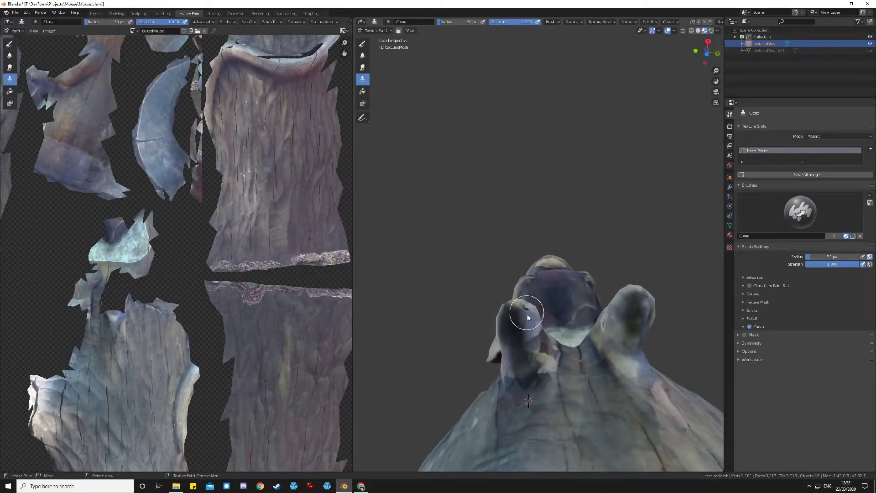
Resample the clone source from the bark between the feet and even out the remaining patches on the second foot's underside
{"action": "key", "text": "Tab"}
{"action": "key", "text": "Tab"}
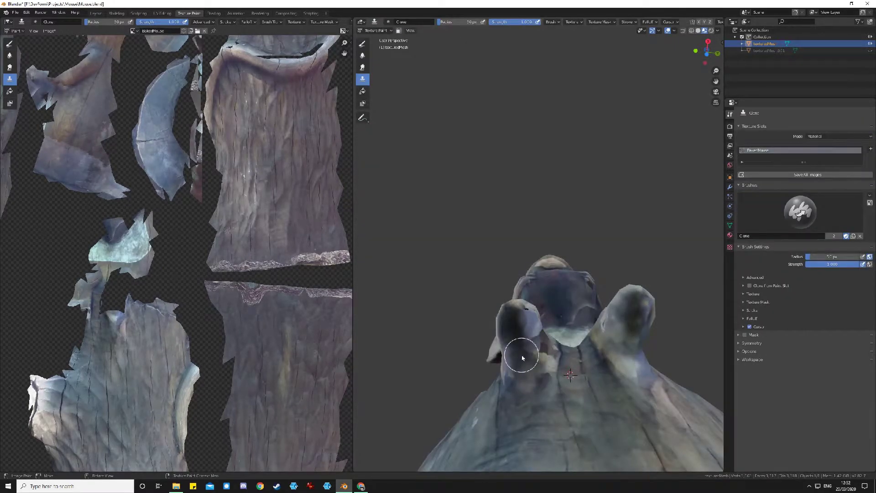
{"action": "mouse_move", "coordinate": [505, 321]}
{"action": "left_mouse_down"}
{"action": "mouse_move", "coordinate": [532, 321]}
{"action": "mouse_move", "coordinate": [524, 327]}
{"action": "mouse_move", "coordinate": [533, 362]}
{"action": "mouse_move", "coordinate": [518, 380]}
{"action": "left_mouse_up"}
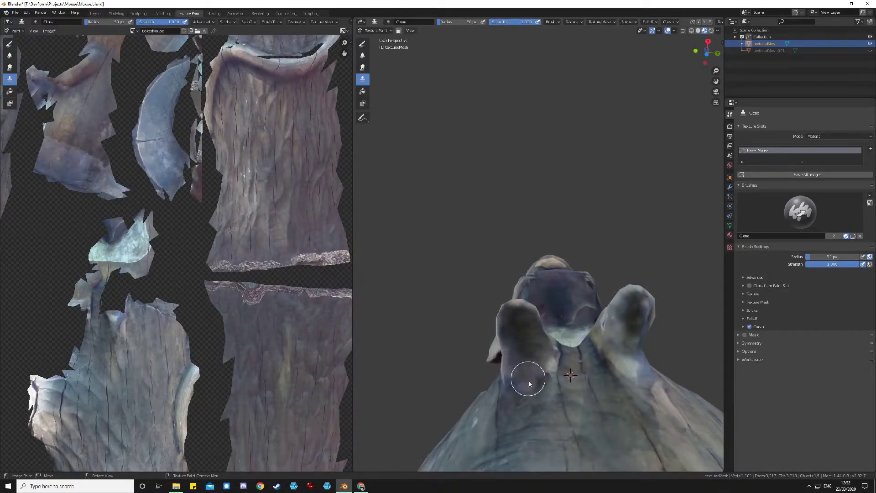
Set the clone source on the blue top of the heart the mouse holds and paint over its brown patch
{"action": "middle_click_drag", "start_coordinate": [526, 378], "coordinate": [533, 434]}
{"action": "middle_click_drag", "start_coordinate": [505, 280], "coordinate": [509, 404]}
{"action": "middle_click_drag", "start_coordinate": [502, 262], "coordinate": [524, 196]}
{"action": "scroll", "coordinate": [529, 228], "scroll_direction": "up", "scroll_amount": 3}
{"action": "scroll", "coordinate": [535, 262], "scroll_direction": "down", "scroll_amount": 3}
{"action": "middle_click_drag", "start_coordinate": [535, 262], "coordinate": [509, 367]}
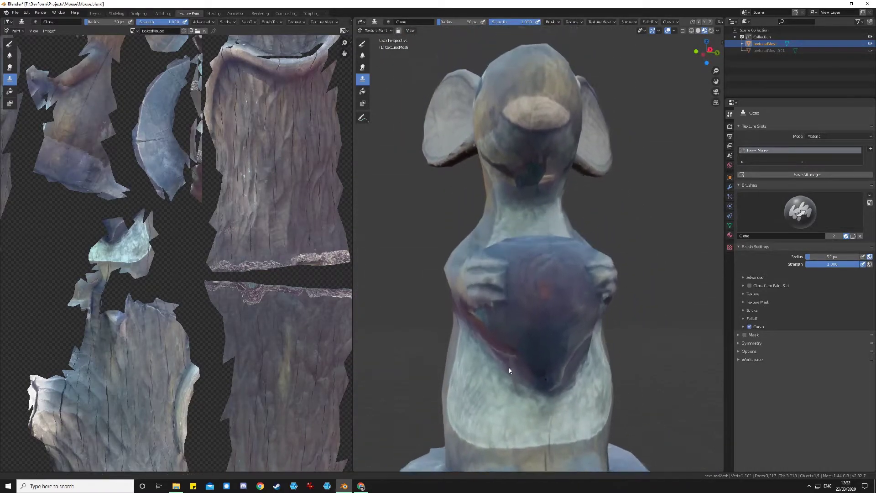
{"action": "middle_click_drag", "start_coordinate": [505, 245], "coordinate": [542, 201]}
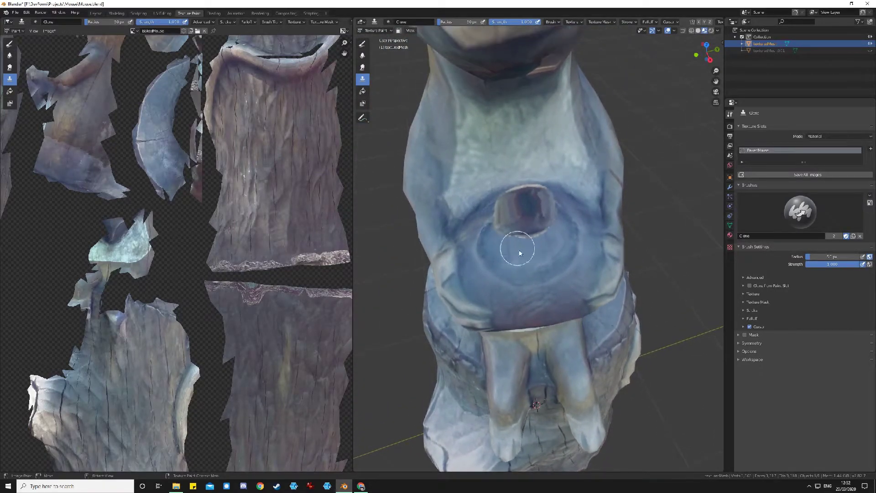
{"action": "key", "text": "Tab"}
{"action": "mouse_move", "coordinate": [522, 239]}
{"action": "left_mouse_down"}
{"action": "mouse_move", "coordinate": [504, 231]}
{"action": "mouse_move", "coordinate": [502, 216]}
{"action": "mouse_move", "coordinate": [526, 222]}
{"action": "left_mouse_up"}
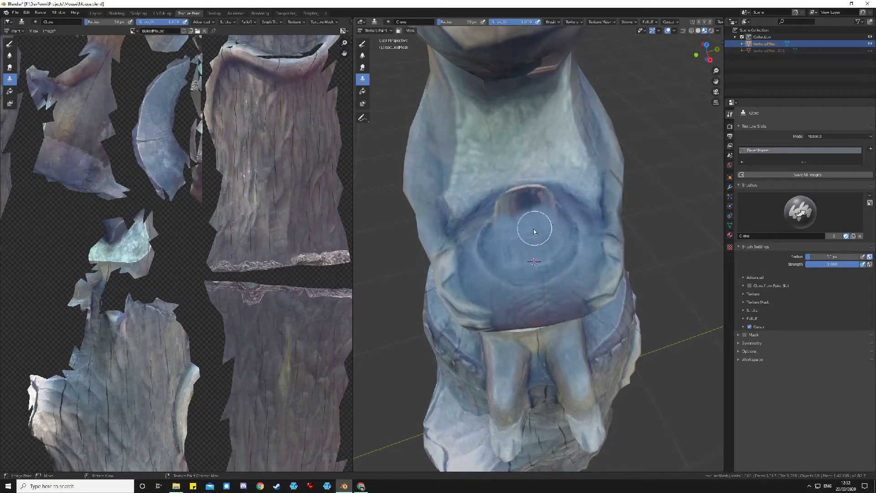
Resample the clone source from the heart's upper edge and paint over the rest of the brown patch beside the chest
{"action": "key", "text": "Tab"}
{"action": "key", "text": "Tab"}
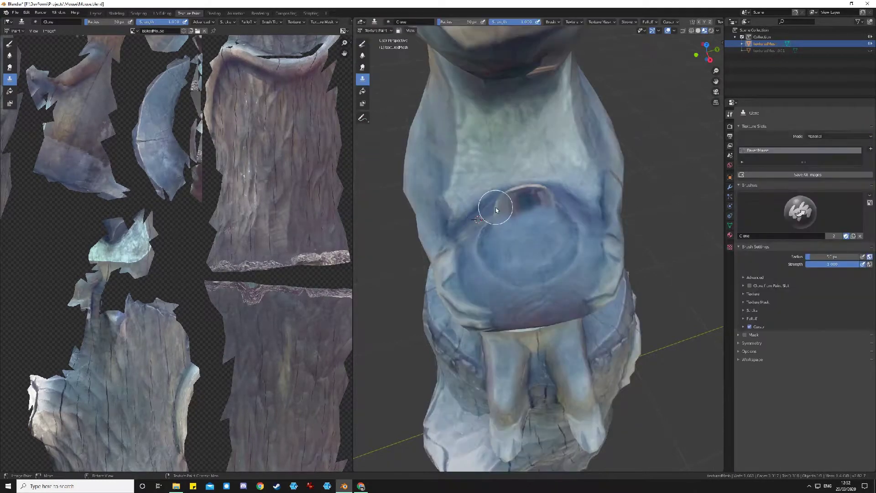
{"action": "mouse_move", "coordinate": [534, 195]}
{"action": "left_mouse_down"}
{"action": "mouse_move", "coordinate": [555, 199]}
{"action": "mouse_move", "coordinate": [540, 192]}
{"action": "left_mouse_up"}
Clone the dark colour of the muzzle's underside over the mismatched patches beneath the mouse's chin
{"action": "middle_click_drag", "start_coordinate": [588, 237], "coordinate": [550, 231]}
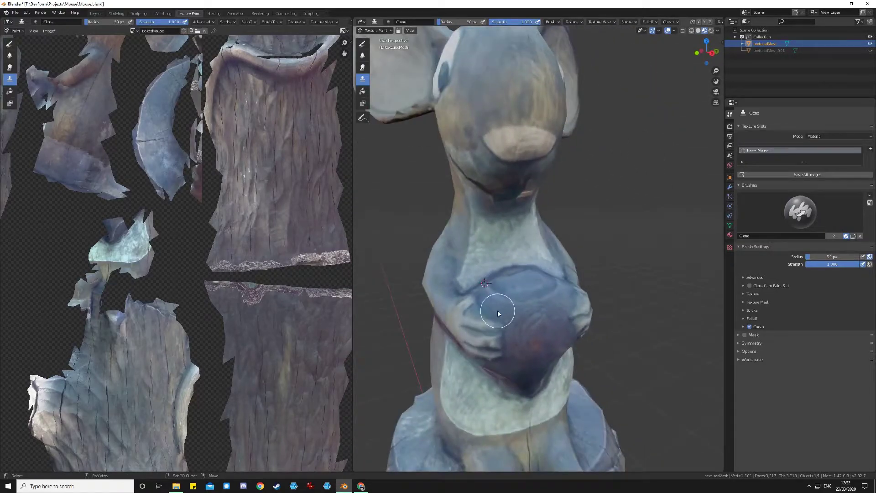
{"action": "middle_click_drag", "start_coordinate": [497, 310], "coordinate": [496, 261]}
{"action": "middle_click_drag", "start_coordinate": [448, 190], "coordinate": [492, 335]}
{"action": "scroll", "coordinate": [531, 338], "scroll_direction": "up", "scroll_amount": 5}
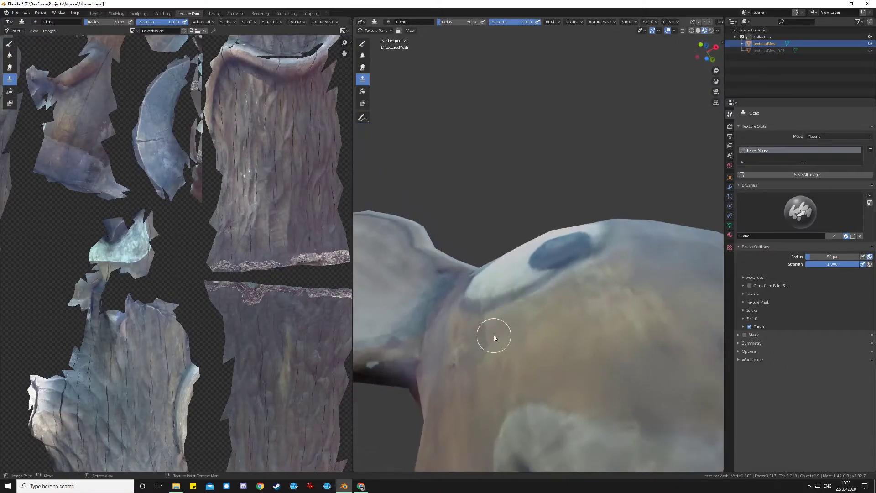
{"action": "scroll", "coordinate": [520, 335], "scroll_direction": "down", "scroll_amount": 4}
{"action": "middle_click_drag", "start_coordinate": [547, 336], "coordinate": [502, 333]}
{"action": "scroll", "coordinate": [555, 333], "scroll_direction": "up", "scroll_amount": 3}
{"action": "scroll", "coordinate": [555, 315], "scroll_direction": "down", "scroll_amount": 3}
{"action": "left_click", "coordinate": [536, 291], "text": "ctrl"}
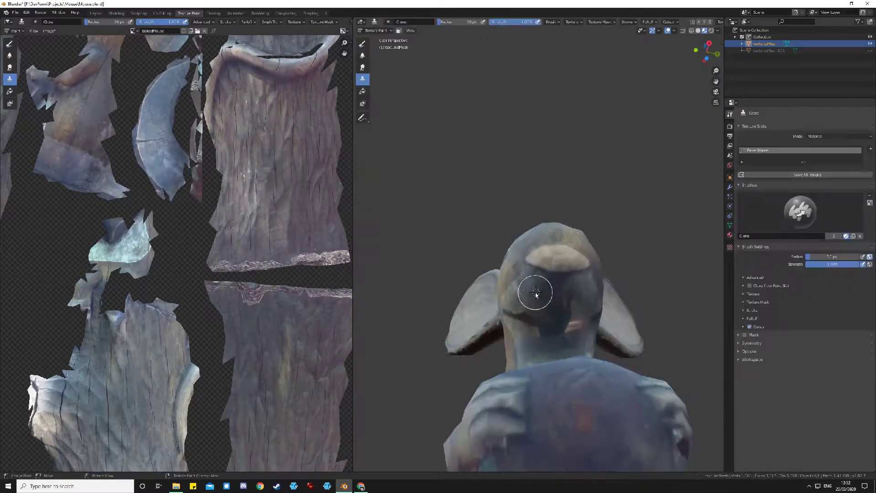
{"action": "left_click", "coordinate": [523, 320], "text": "ctrl"}
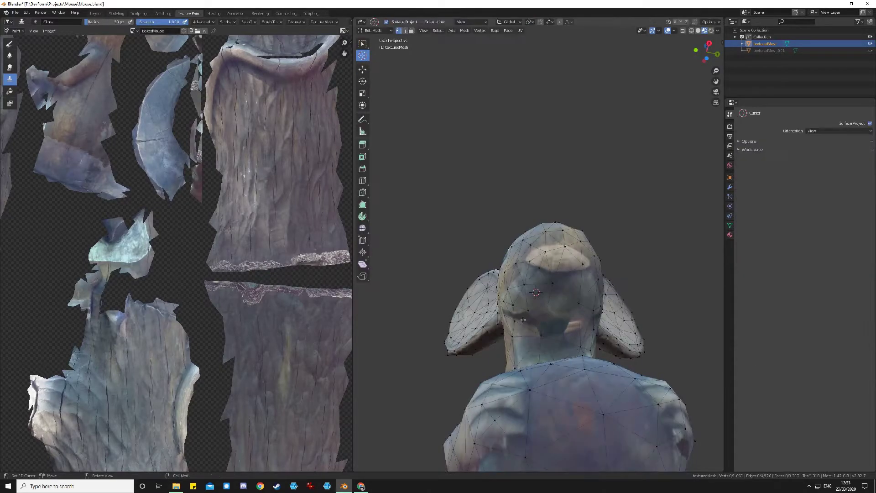
{"action": "left_click_drag", "start_coordinate": [536, 329], "coordinate": [613, 331]}
Set the clone source on the side of the muzzle near the mouth corner and paint over the pinkish patch beneath the jaw
{"action": "middle_click_drag", "start_coordinate": [613, 332], "coordinate": [567, 332]}
{"action": "key", "text": "Tab"}
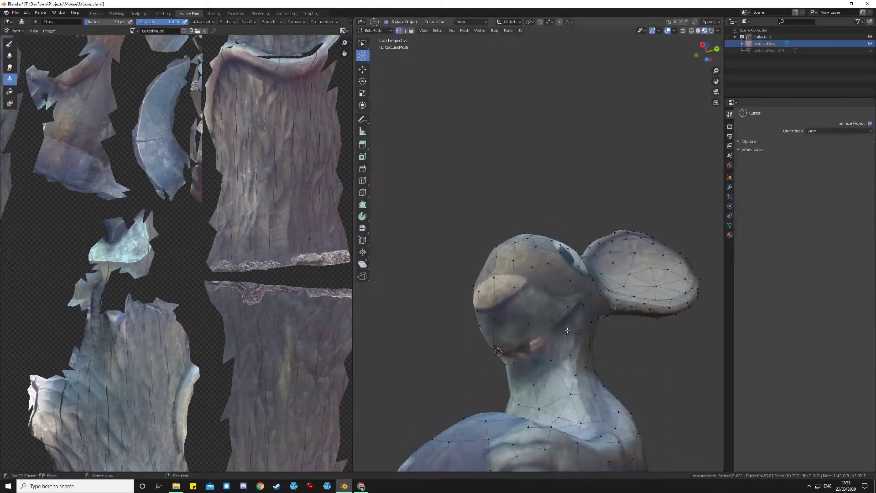
{"action": "left_click", "coordinate": [566, 322]}
{"action": "key", "text": "Tab"}
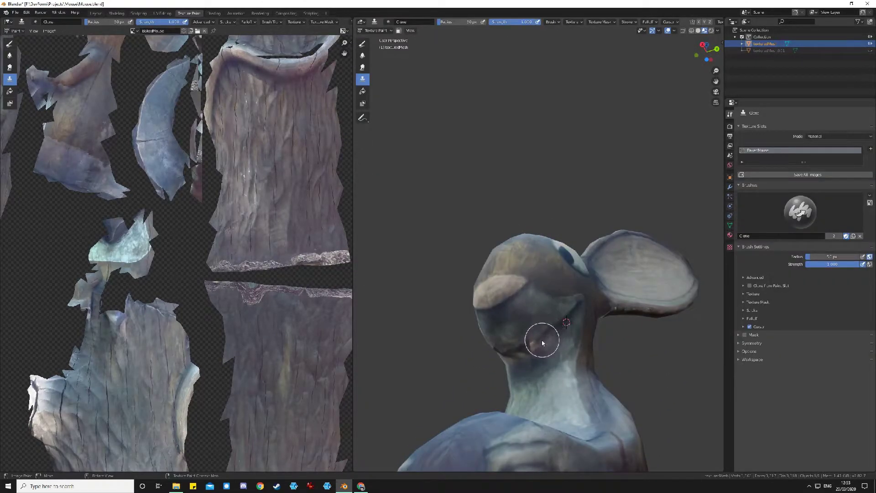
{"action": "mouse_move", "coordinate": [502, 366]}
{"action": "middle_mouse_down"}
{"action": "mouse_move", "coordinate": [533, 357]}
{"action": "mouse_move", "coordinate": [548, 383]}
{"action": "mouse_move", "coordinate": [535, 376]}
{"action": "mouse_move", "coordinate": [537, 354]}
{"action": "middle_mouse_up"}
Resample the clone source from the throat just under the chin and blend the remaining dark patch on the jaw's other side
{"action": "key", "text": "Tab"}
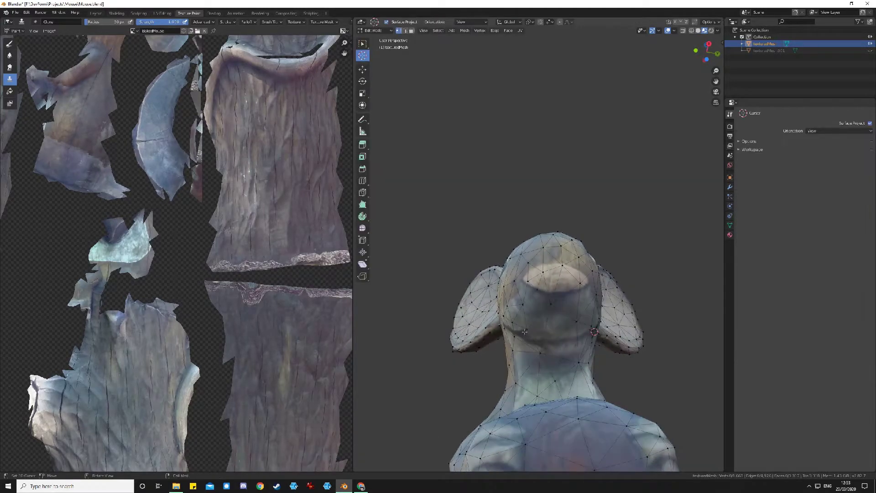
{"action": "key", "text": "Tab"}
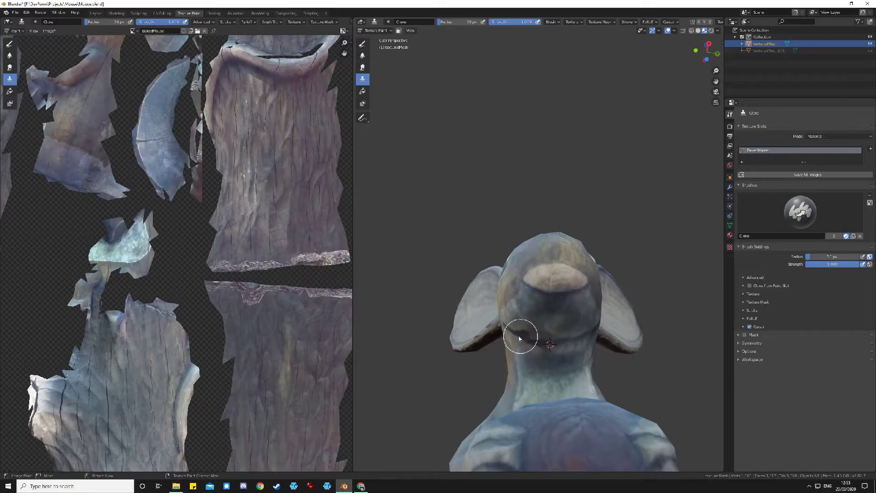
{"action": "key", "text": "Tab"}
{"action": "key", "text": "Tab"}
Examine the repaired texture on the whole mouse and stump from above and from the front
{"action": "mouse_move", "coordinate": [530, 354]}
{"action": "middle_mouse_down"}
{"action": "mouse_move", "coordinate": [554, 363]}
{"action": "mouse_move", "coordinate": [611, 297]}
{"action": "mouse_move", "coordinate": [601, 390]}
{"action": "mouse_move", "coordinate": [609, 370]}
{"action": "mouse_move", "coordinate": [610, 391]}
{"action": "mouse_move", "coordinate": [557, 250]}
{"action": "middle_mouse_up"}
{"action": "middle_click_drag", "start_coordinate": [540, 406], "coordinate": [528, 267]}
{"action": "scroll", "coordinate": [504, 214], "scroll_direction": "down", "scroll_amount": 2}
{"action": "middle_click_drag", "start_coordinate": [505, 215], "coordinate": [515, 268]}
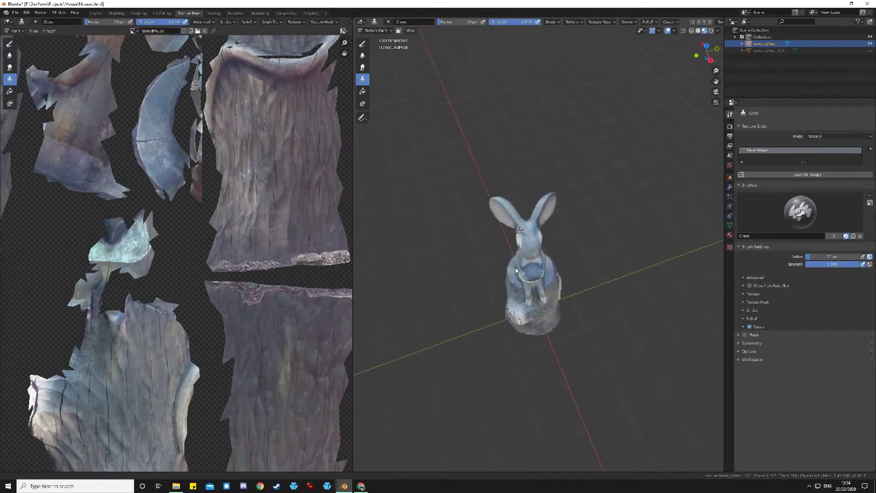
{"action": "scroll", "coordinate": [515, 267], "scroll_direction": "up", "scroll_amount": 5}
{"action": "middle_click_drag", "start_coordinate": [566, 248], "coordinate": [548, 260]}
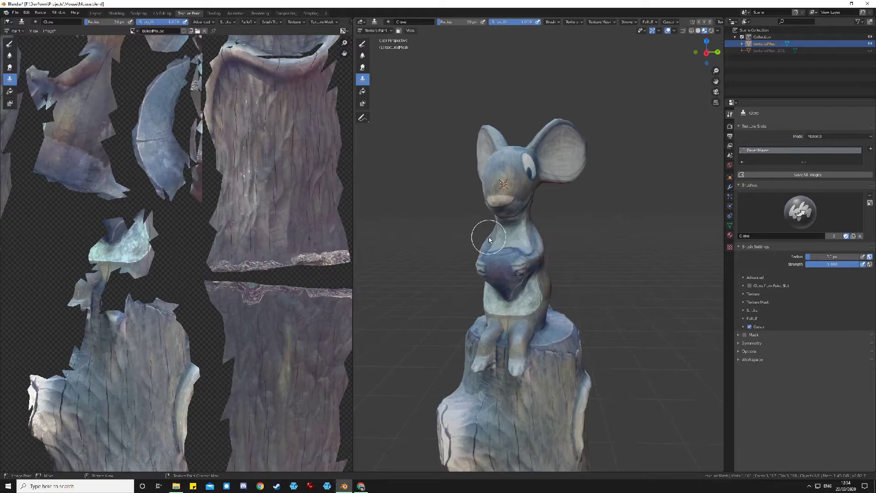
{"action": "scroll", "coordinate": [568, 362], "scroll_direction": "down", "scroll_amount": 3}
{"action": "mouse_move", "coordinate": [567, 362]}
{"action": "middle_mouse_down"}
{"action": "mouse_move", "coordinate": [556, 361]}
{"action": "mouse_move", "coordinate": [575, 369]}
{"action": "middle_mouse_up"}
{"action": "scroll", "coordinate": [549, 358], "scroll_direction": "up", "scroll_amount": 3}
{"action": "mouse_move", "coordinate": [534, 391]}
{"action": "middle_mouse_down"}
{"action": "mouse_move", "coordinate": [560, 407]}
{"action": "mouse_move", "coordinate": [563, 361]}
{"action": "mouse_move", "coordinate": [551, 401]}
{"action": "mouse_move", "coordinate": [532, 416]}
{"action": "mouse_move", "coordinate": [619, 360]}
{"action": "mouse_move", "coordinate": [566, 359]}
{"action": "mouse_move", "coordinate": [644, 334]}
{"action": "mouse_move", "coordinate": [630, 342]}
{"action": "mouse_move", "coordinate": [493, 341]}
{"action": "middle_mouse_up"}
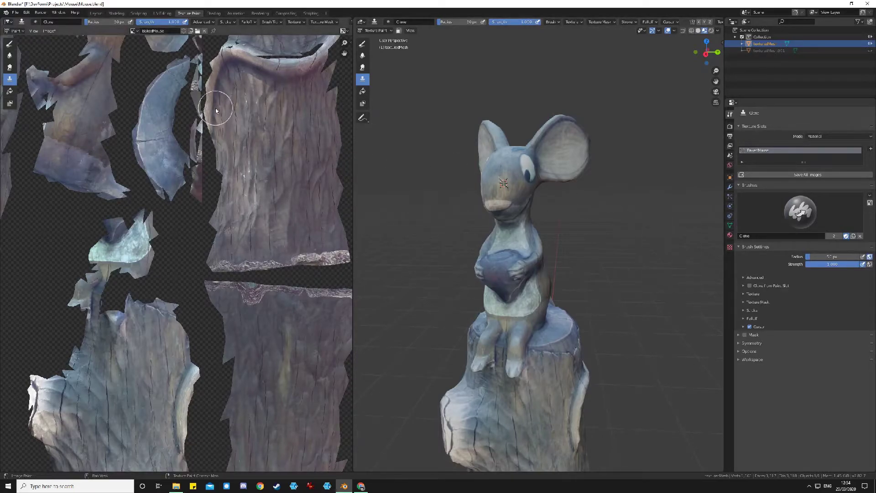
Save the repaired texture as the PNG image BakedMouse.png in the Mouse project folder
{"action": "left_click", "coordinate": [162, 13]}
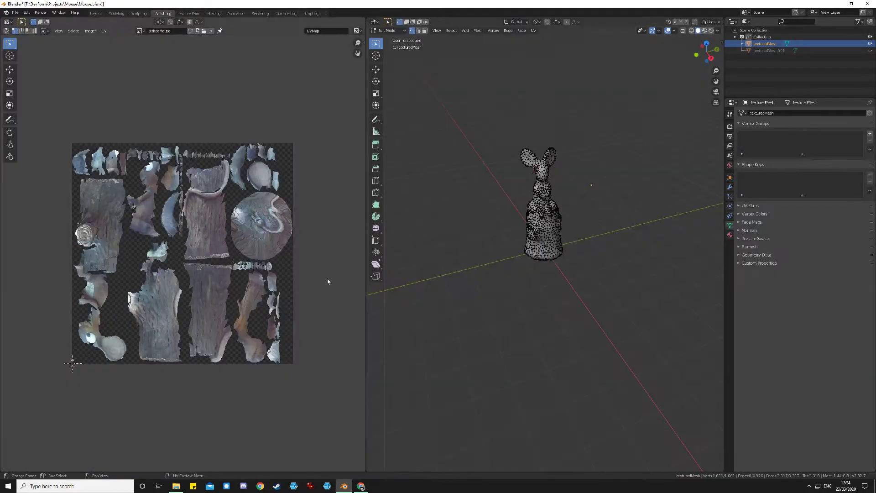
{"action": "scroll", "coordinate": [276, 212], "scroll_direction": "up", "scroll_amount": 3}
{"action": "scroll", "coordinate": [182, 256], "scroll_direction": "down", "scroll_amount": 4}
{"action": "scroll", "coordinate": [110, 306], "scroll_direction": "up", "scroll_amount": 1}
{"action": "scroll", "coordinate": [111, 307], "scroll_direction": "up", "scroll_amount": 1}
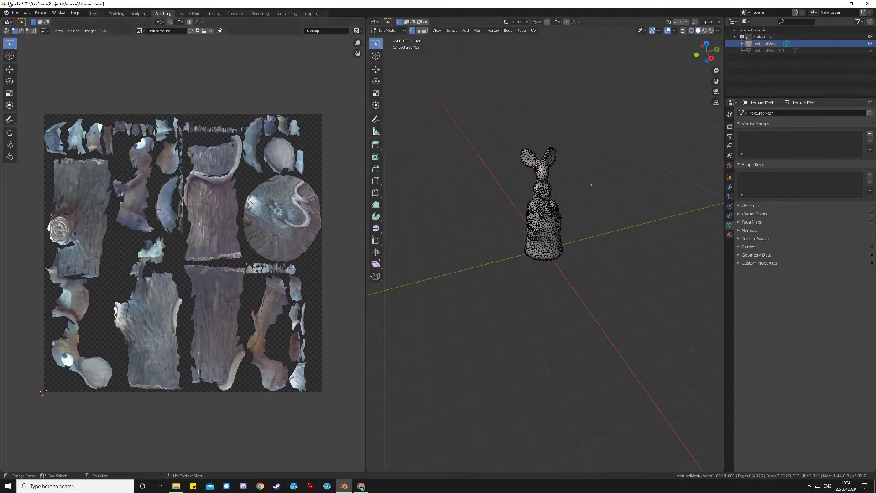
{"action": "left_click", "coordinate": [94, 32]}
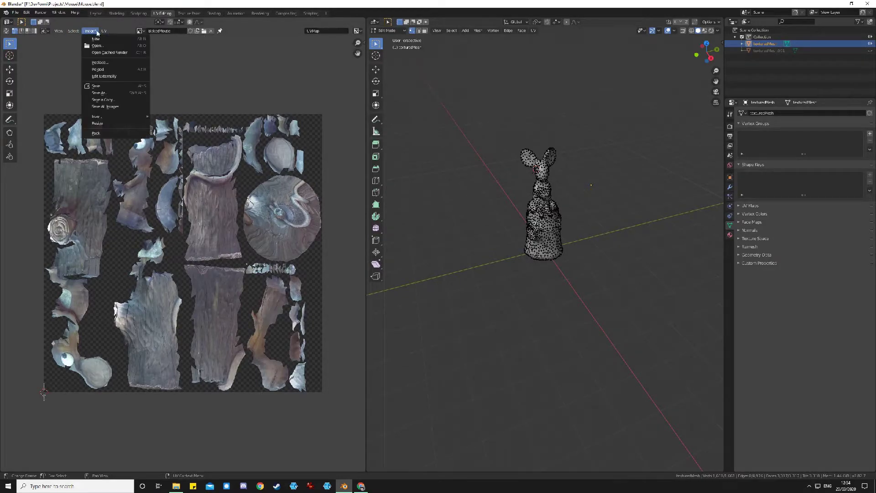
{"action": "left_click", "coordinate": [118, 96]}
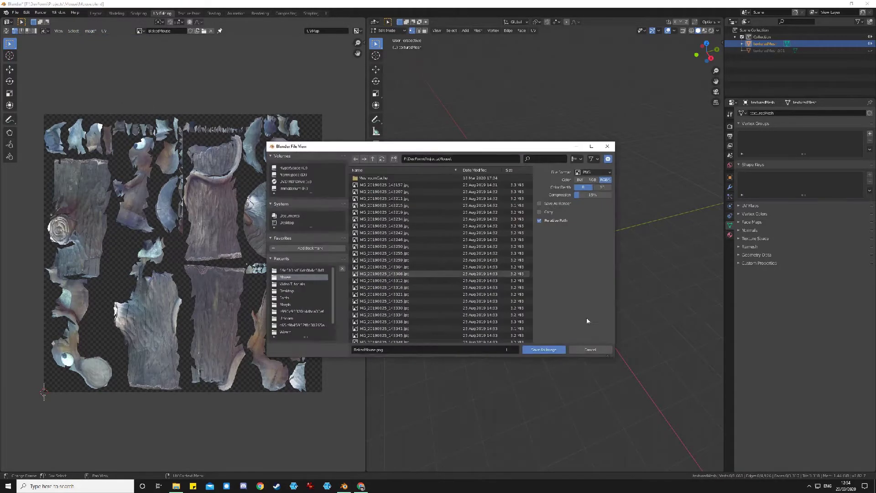
{"action": "scroll", "coordinate": [417, 320], "scroll_direction": "down", "scroll_amount": 4}
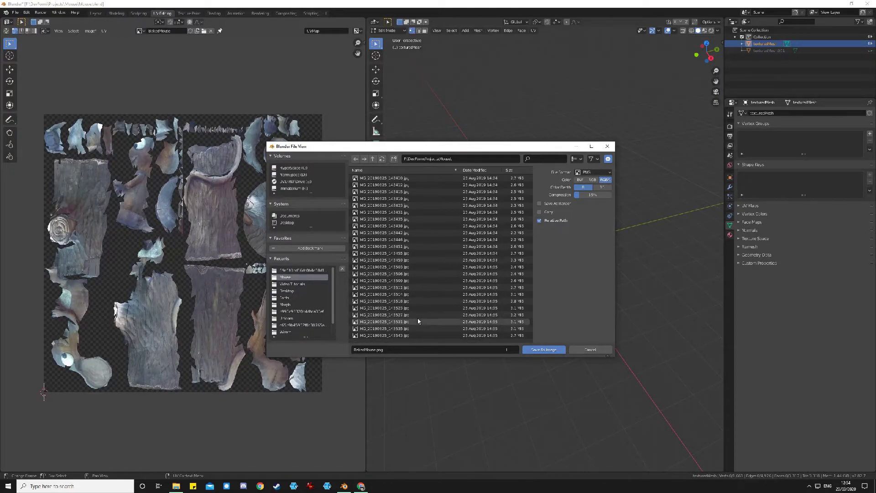
{"action": "scroll", "coordinate": [414, 321], "scroll_direction": "down", "scroll_amount": 8}
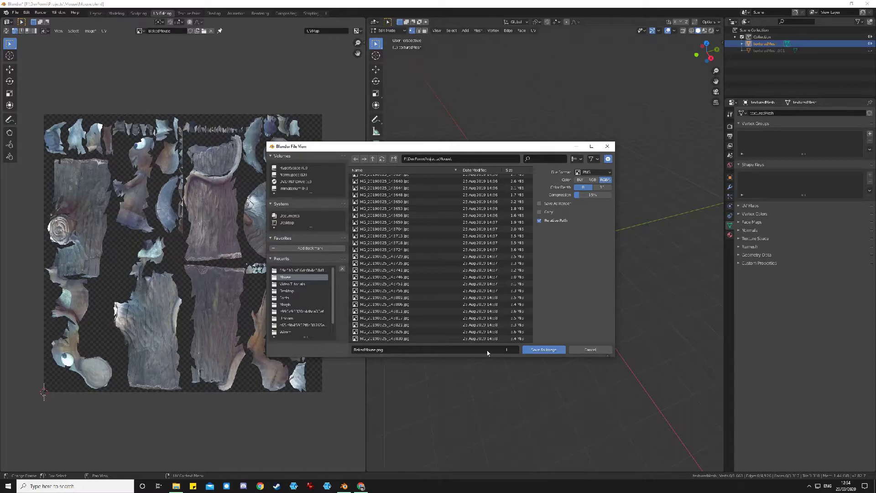
{"action": "left_click", "coordinate": [553, 352]}
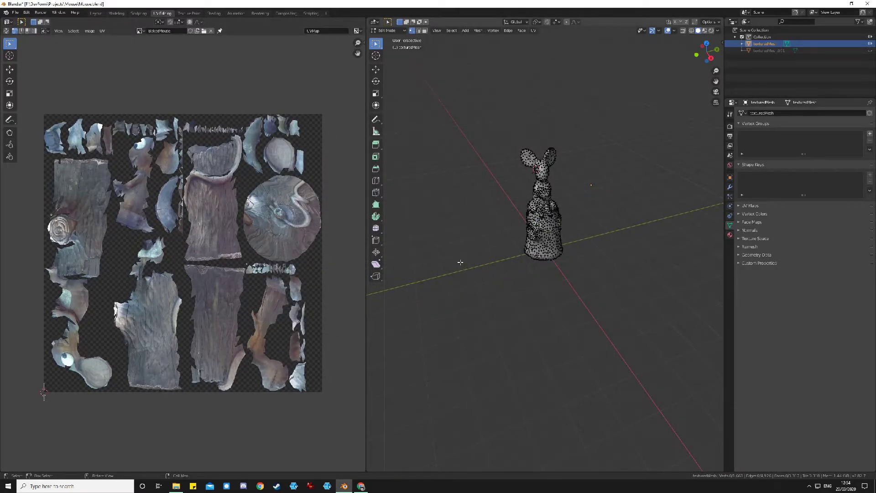
Return to the Layout workspace, enlarge the node area and load BakedMouse.png into the material's image texture node
{"action": "left_click", "coordinate": [96, 13]}
{"action": "middle_click_drag", "start_coordinate": [403, 271], "coordinate": [427, 201]}
{"action": "scroll", "coordinate": [433, 231], "scroll_direction": "down", "scroll_amount": 4}
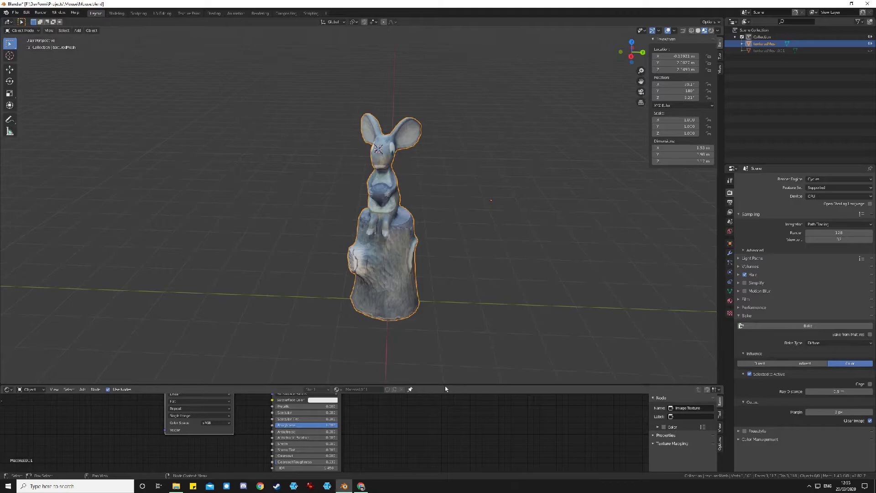
{"action": "left_click_drag", "start_coordinate": [444, 386], "coordinate": [441, 253]}
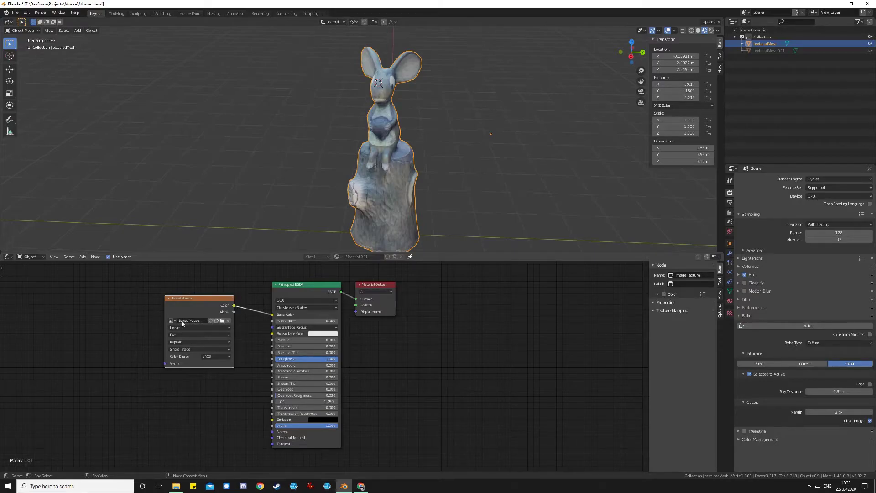
{"action": "left_click", "coordinate": [222, 320]}
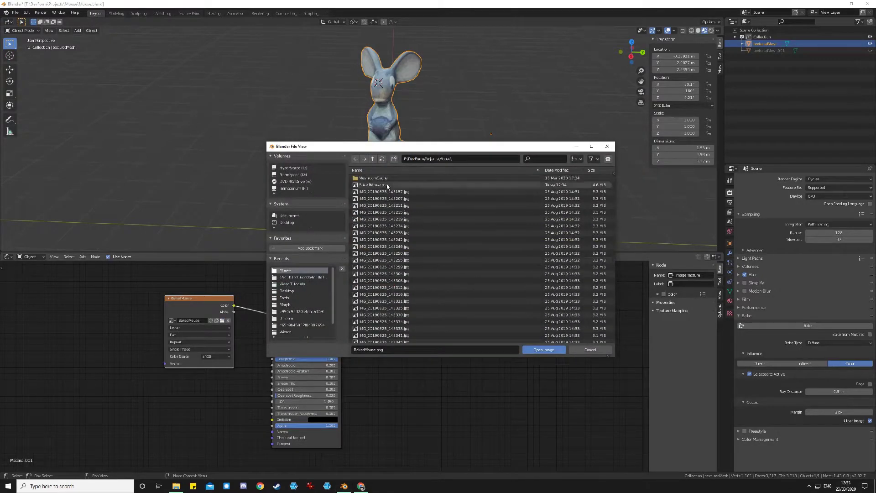
{"action": "left_click", "coordinate": [364, 185]}
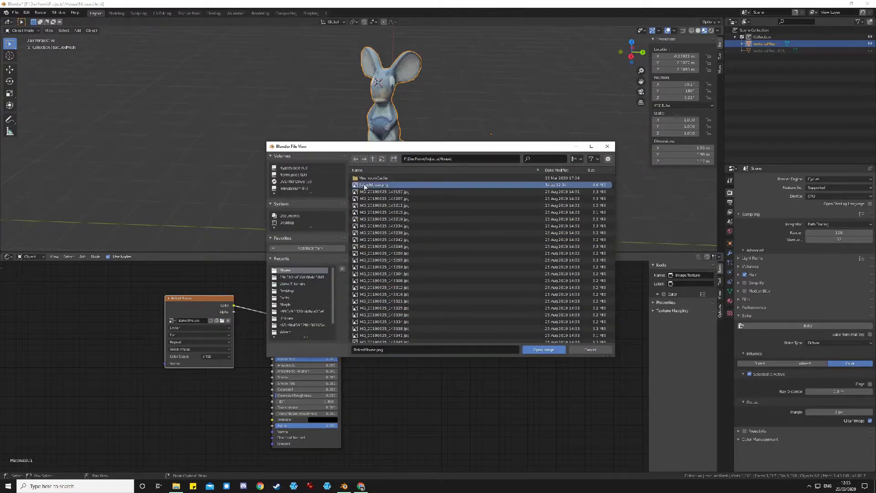
{"action": "left_click", "coordinate": [544, 350]}
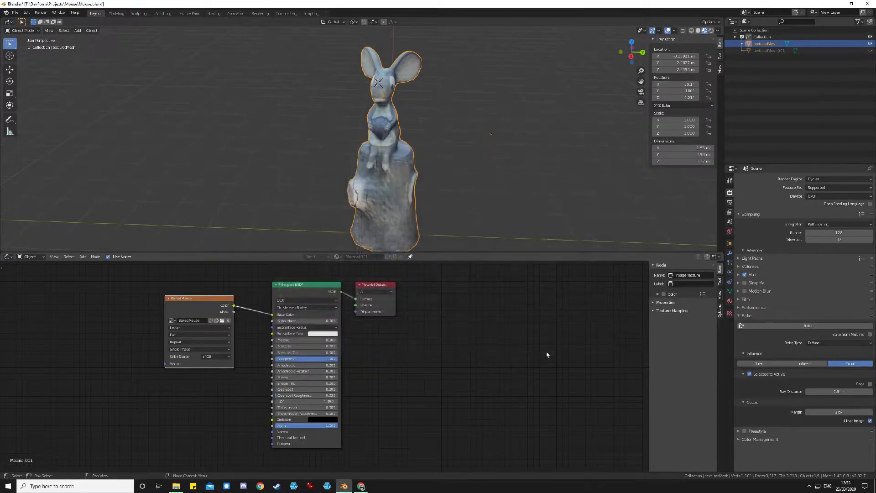
Delete the hidden original scan object texturedMesh.001 from the scene
{"action": "middle_click_drag", "start_coordinate": [439, 209], "coordinate": [435, 184]}
{"action": "scroll", "coordinate": [456, 196], "scroll_direction": "down", "scroll_amount": 3}
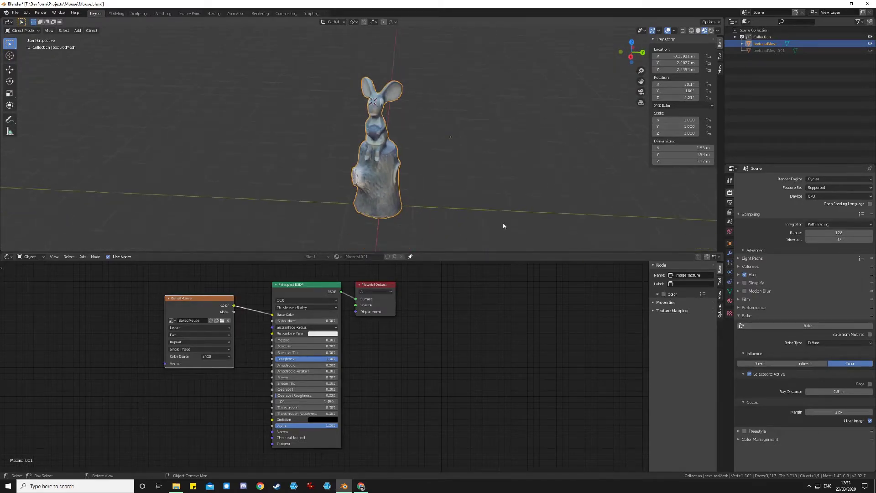
{"action": "left_click", "coordinate": [777, 51]}
{"action": "right_click", "coordinate": [777, 51]}
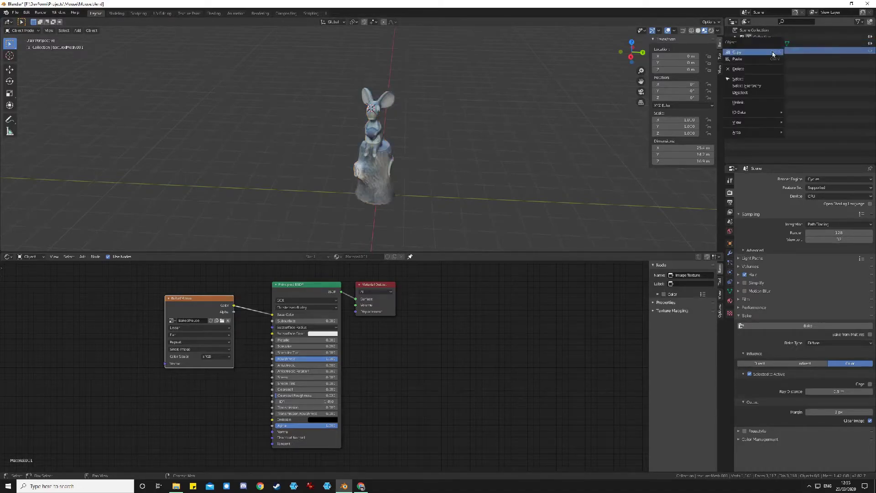
{"action": "left_click", "coordinate": [754, 69]}
Select the mouse mesh and set its origin to its geometry
{"action": "scroll", "coordinate": [520, 160], "scroll_direction": "up", "scroll_amount": 5}
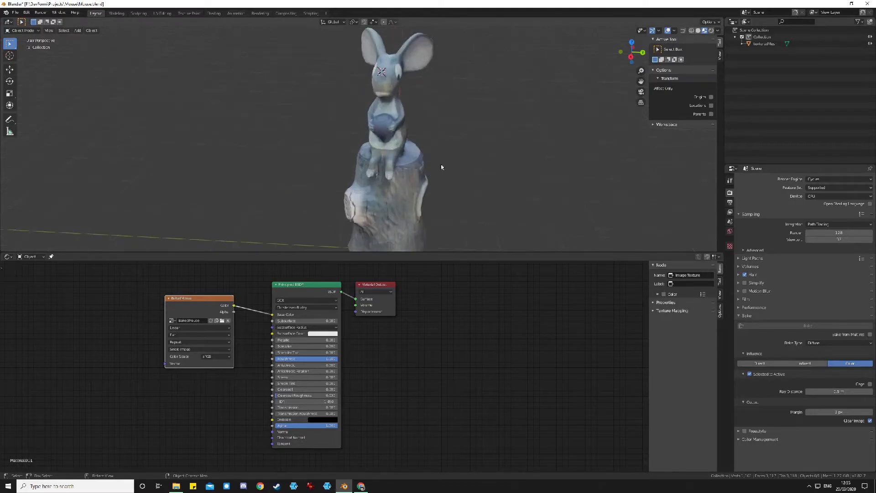
{"action": "left_click", "coordinate": [427, 168]}
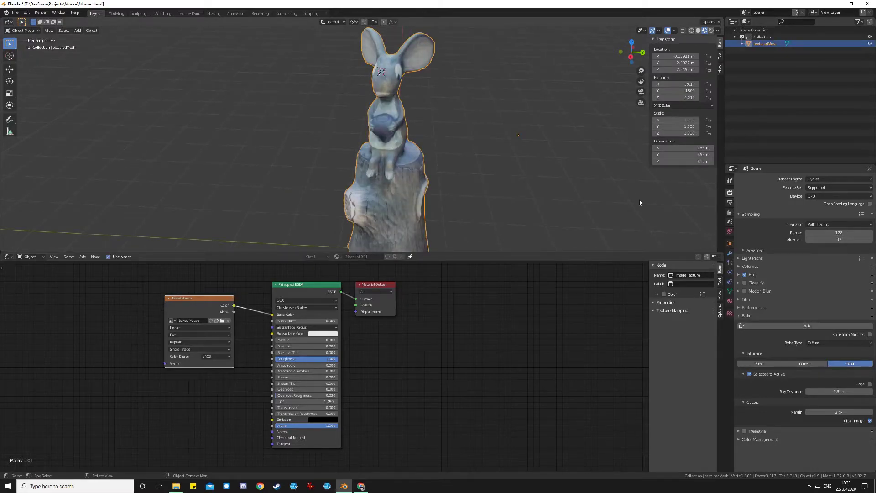
{"action": "scroll", "coordinate": [634, 207], "scroll_direction": "down", "scroll_amount": 3}
{"action": "middle_click_drag", "start_coordinate": [522, 203], "coordinate": [463, 211]}
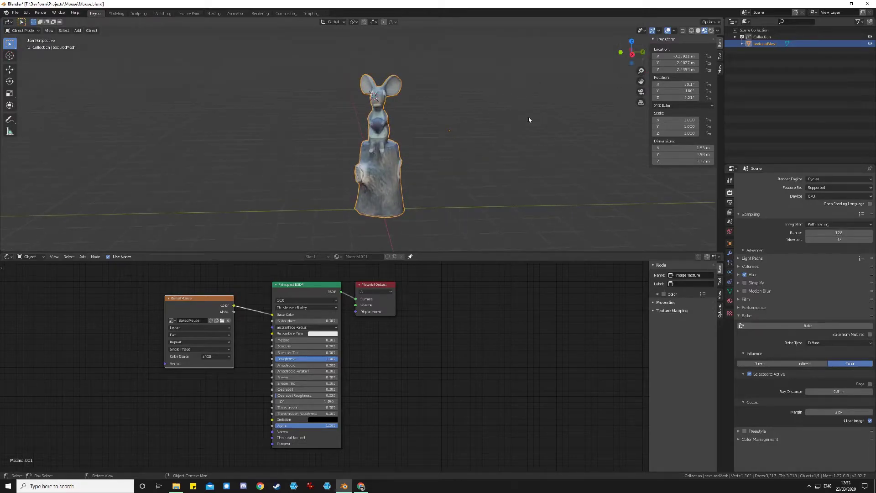
{"action": "right_click", "coordinate": [385, 170]}
{"action": "mouse_move", "coordinate": [389, 184]}
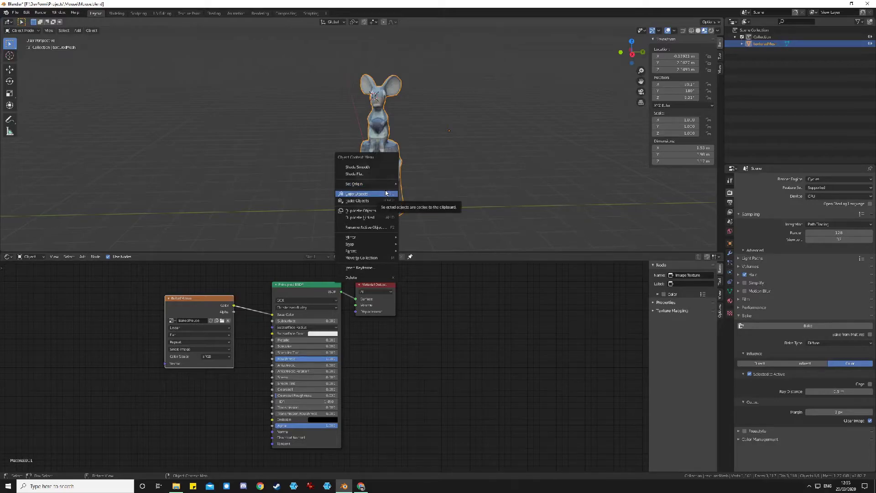
{"action": "left_click", "coordinate": [423, 233]}
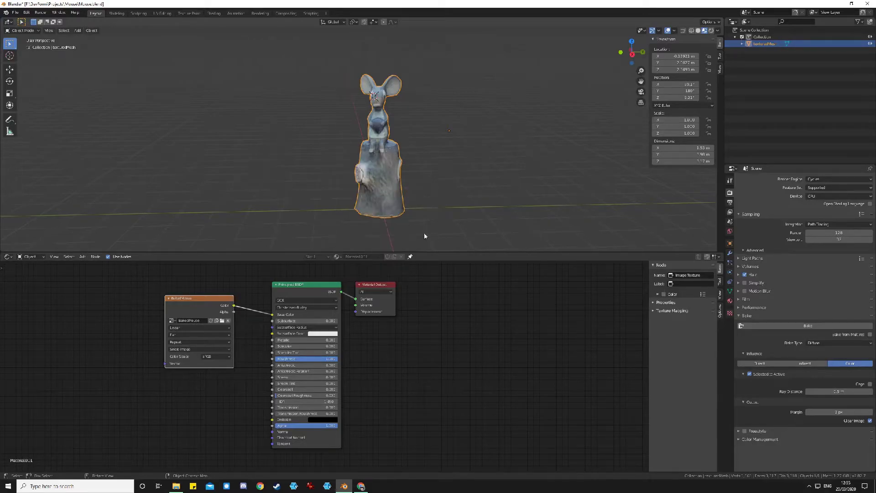
{"action": "right_click", "coordinate": [382, 171]}
{"action": "mouse_move", "coordinate": [393, 190]}
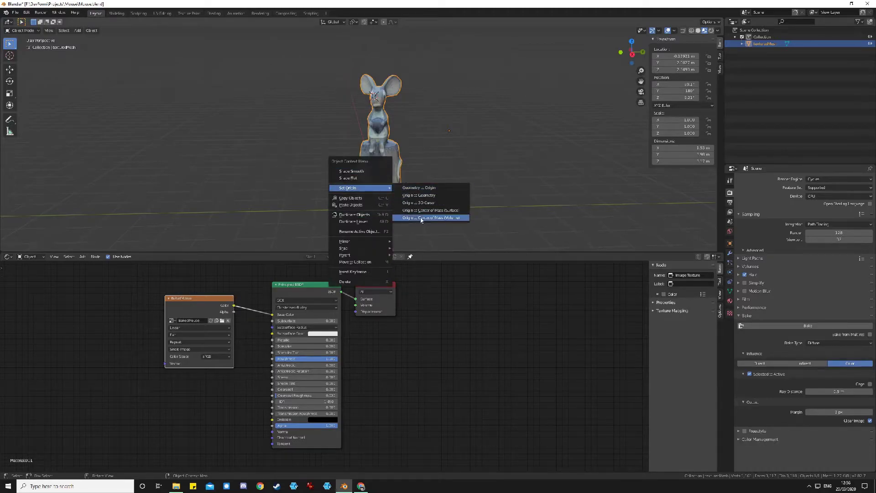
{"action": "left_click", "coordinate": [428, 197]}
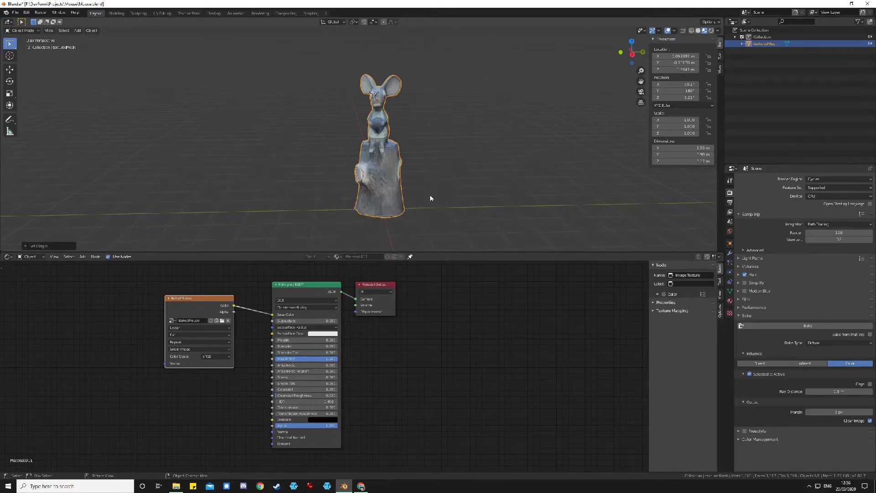
Rotate the mouse freehand to test its new pivot and undo the rotation
{"action": "key", "text": "r"}
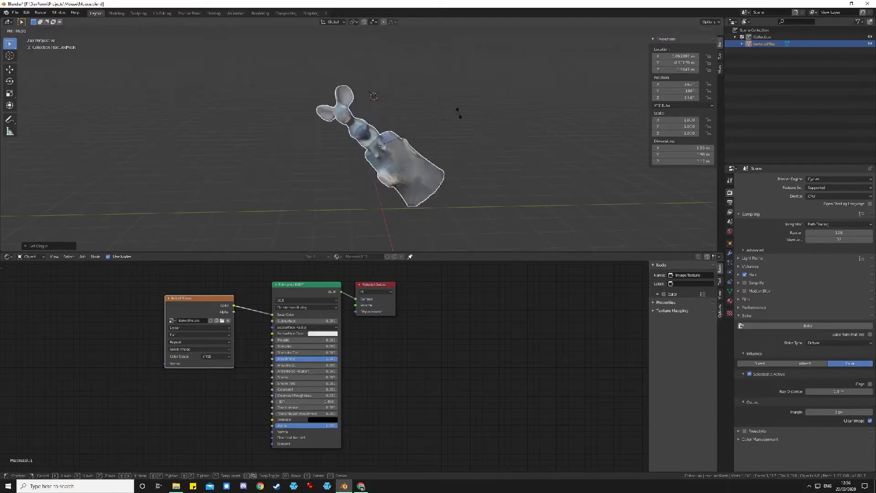
{"action": "left_click", "coordinate": [454, 182]}
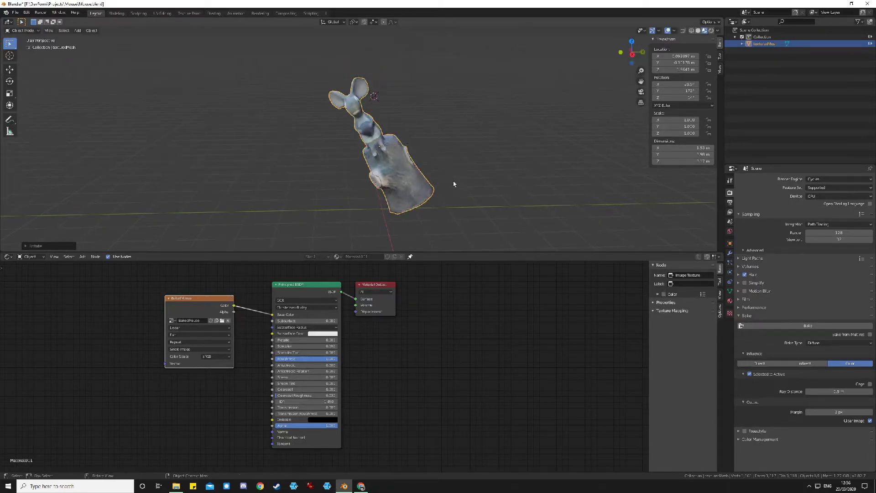
{"action": "key", "text": "ctrl+z"}
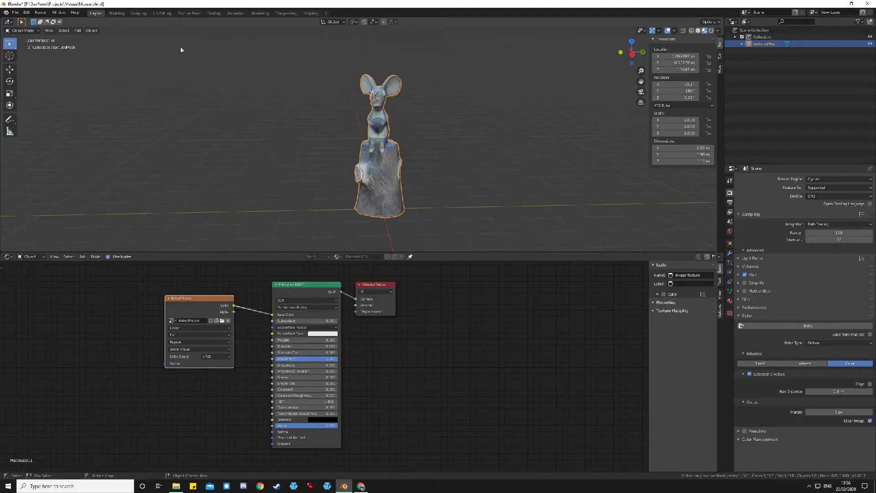
Export the mouse as the Wavefront file Mouse.obj into the Mouse project folder, keeping the default export options
{"action": "left_click", "coordinate": [15, 13]}
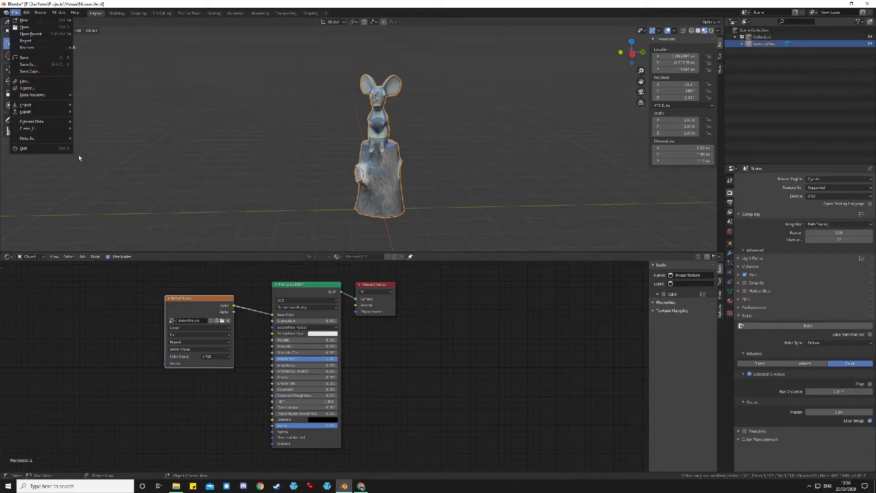
{"action": "mouse_move", "coordinate": [69, 115]}
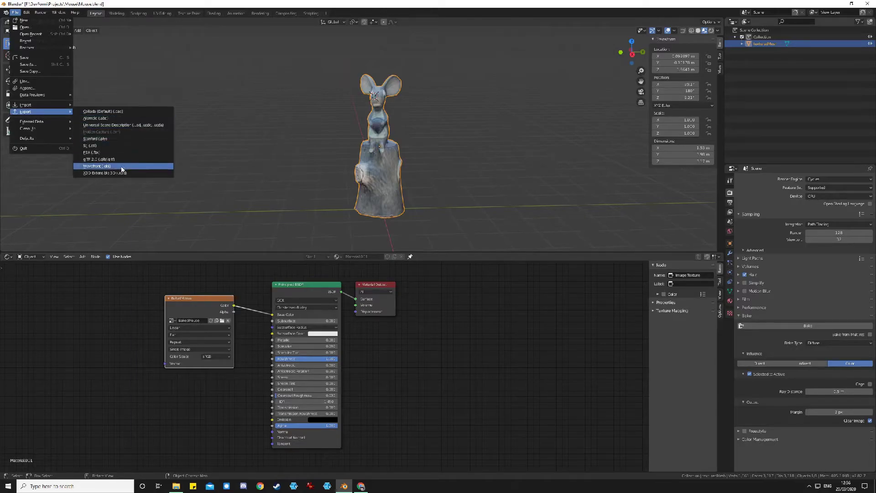
{"action": "left_click", "coordinate": [94, 167]}
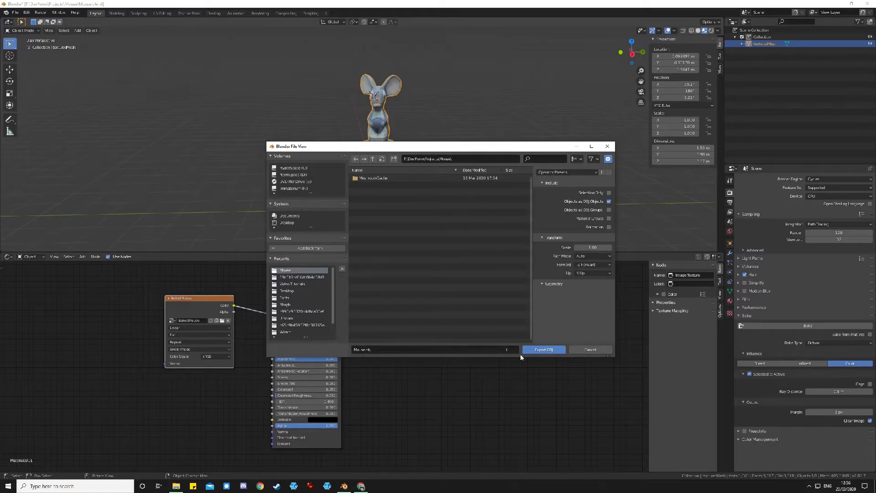
{"action": "left_click", "coordinate": [542, 350]}
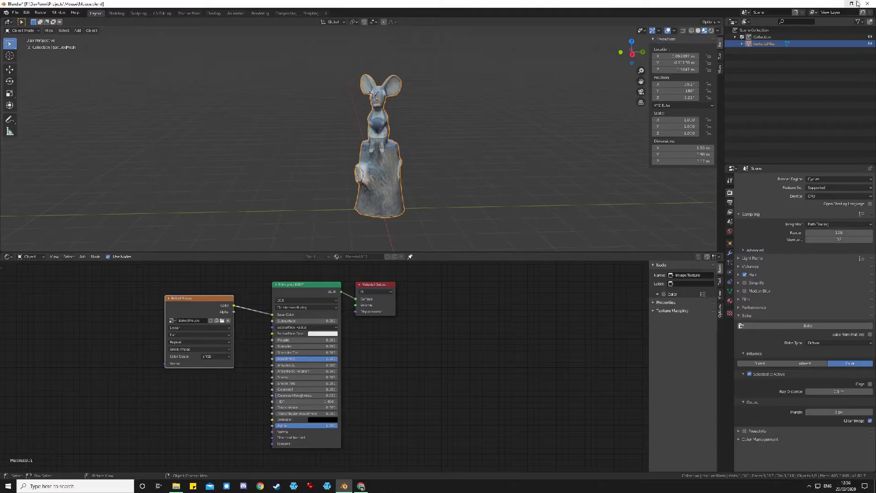
Switch to File Explorer, open the Mouse project folder and locate BakedMouse.png and the exported Mouse.obj and Mouse.mtl files
{"action": "left_click", "coordinate": [837, 5]}
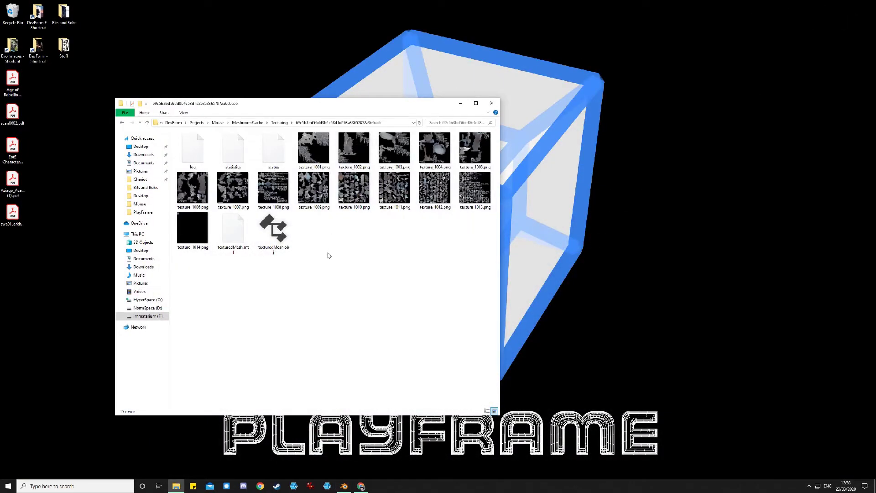
{"action": "left_click_drag", "start_coordinate": [369, 98], "coordinate": [437, 81]}
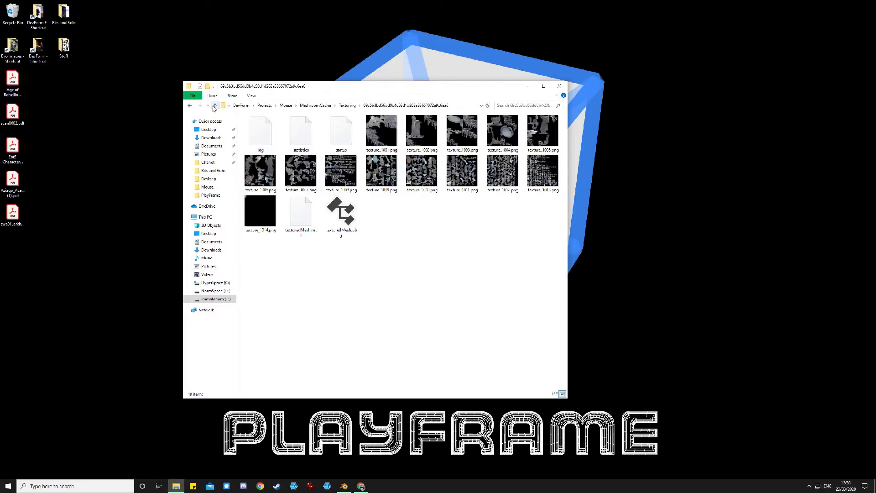
{"action": "left_click", "coordinate": [286, 105]}
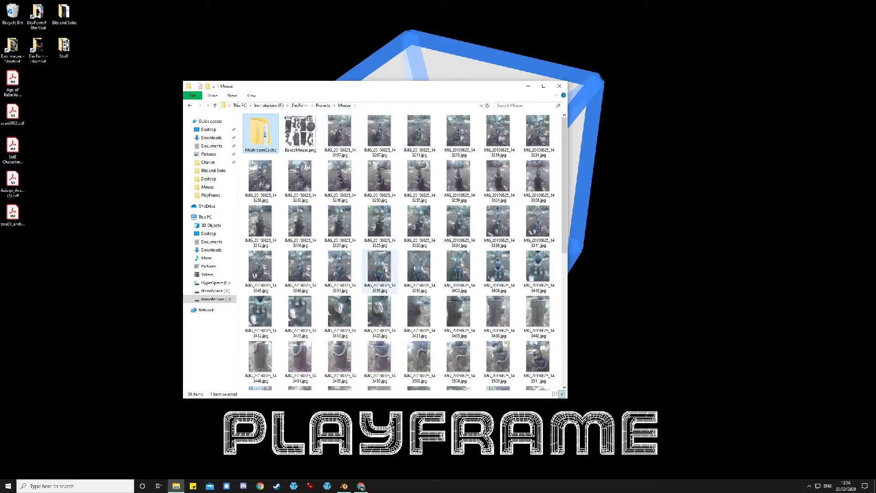
{"action": "left_click", "coordinate": [293, 143]}
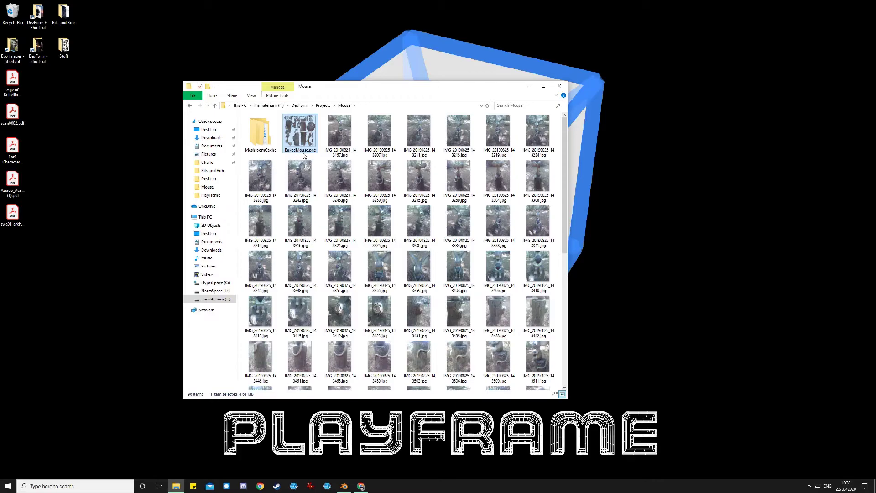
{"action": "scroll", "coordinate": [347, 228], "scroll_direction": "down", "scroll_amount": 5}
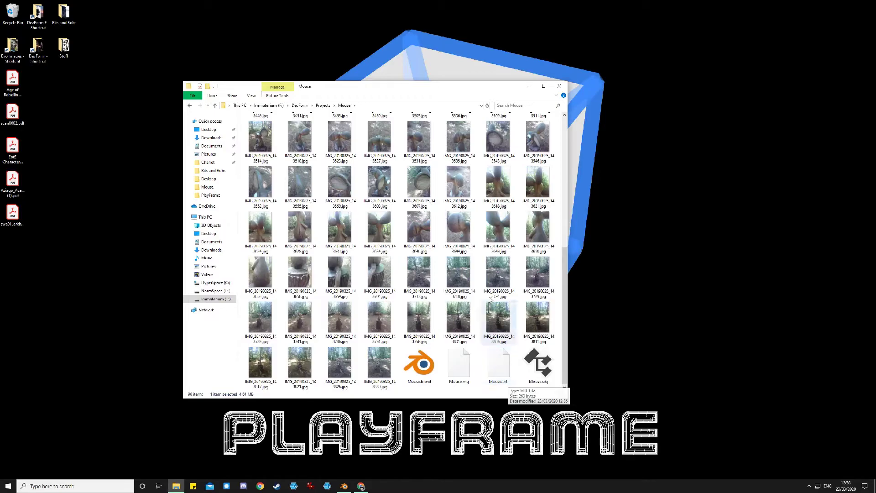
{"action": "scroll", "coordinate": [456, 264], "scroll_direction": "up", "scroll_amount": 10}
{"action": "scroll", "coordinate": [419, 273], "scroll_direction": "down", "scroll_amount": 10}
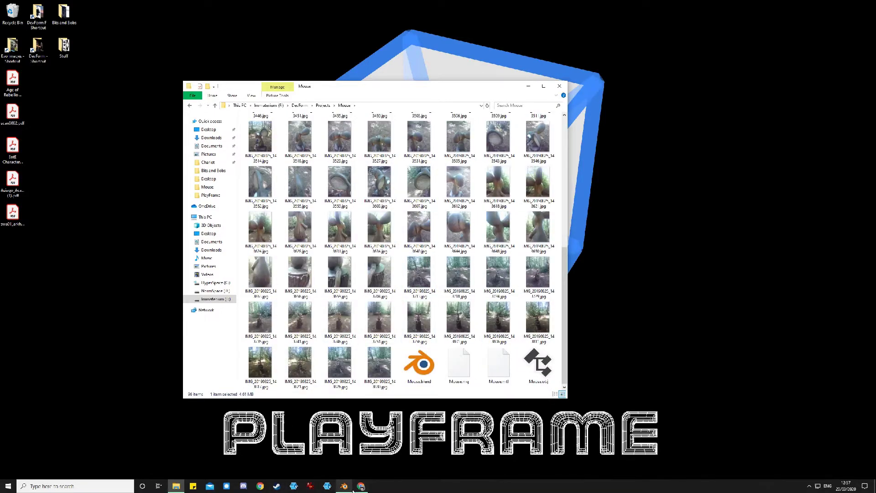
Switch to the Poly uploads page in Chrome and start uploading a new 3D object
{"action": "mouse_move", "coordinate": [360, 487]}
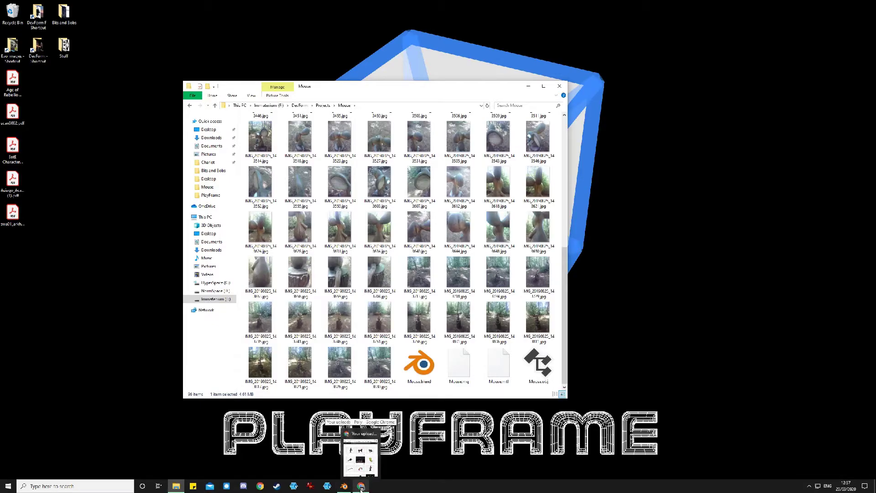
{"action": "left_click", "coordinate": [361, 488]}
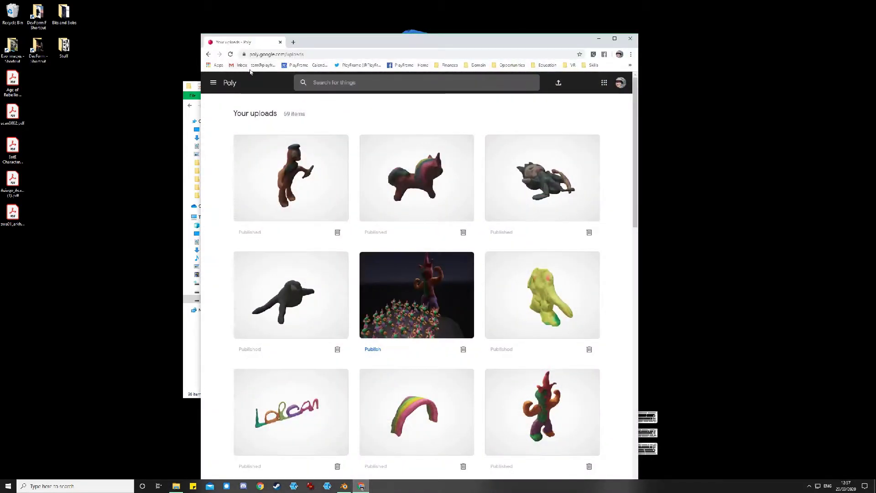
{"action": "left_click_drag", "start_coordinate": [431, 44], "coordinate": [400, 24]}
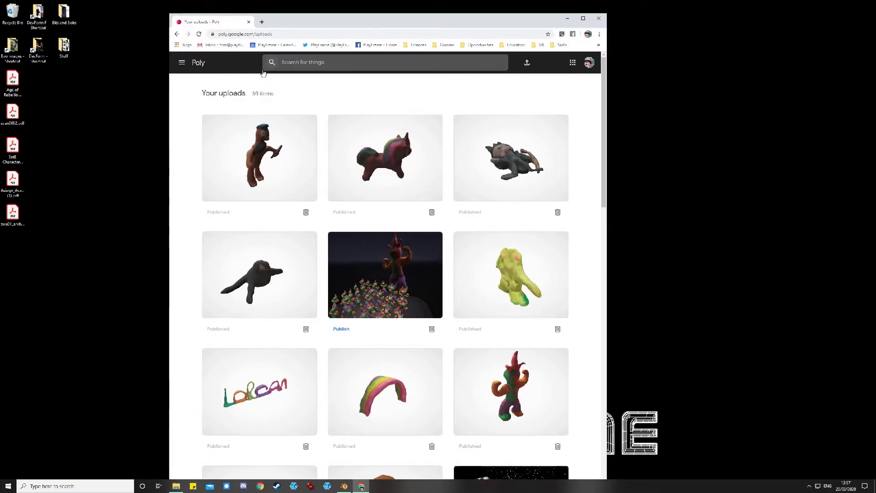
{"action": "left_click", "coordinate": [527, 64]}
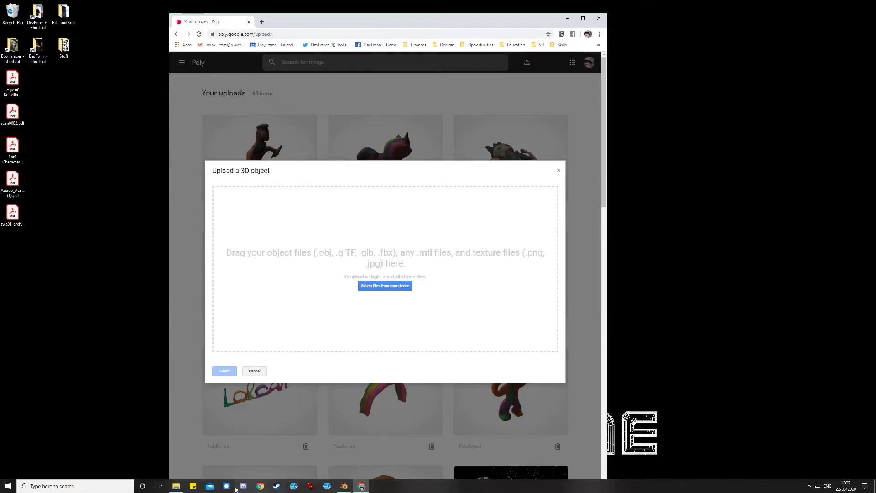
Add Mouse.obj, Mouse.mtl and BakedMouse.png from the Mouse project folder to the Poly upload and submit them
{"action": "left_click", "coordinate": [176, 486]}
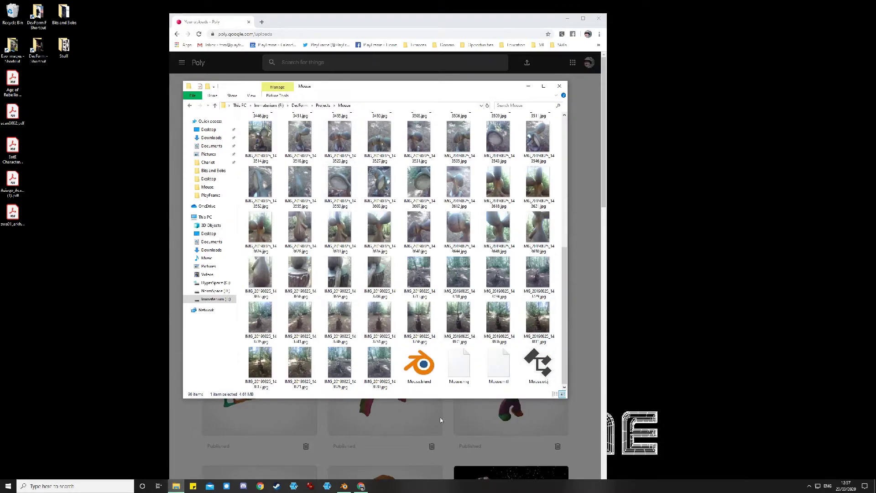
{"action": "left_click", "coordinate": [498, 365]}
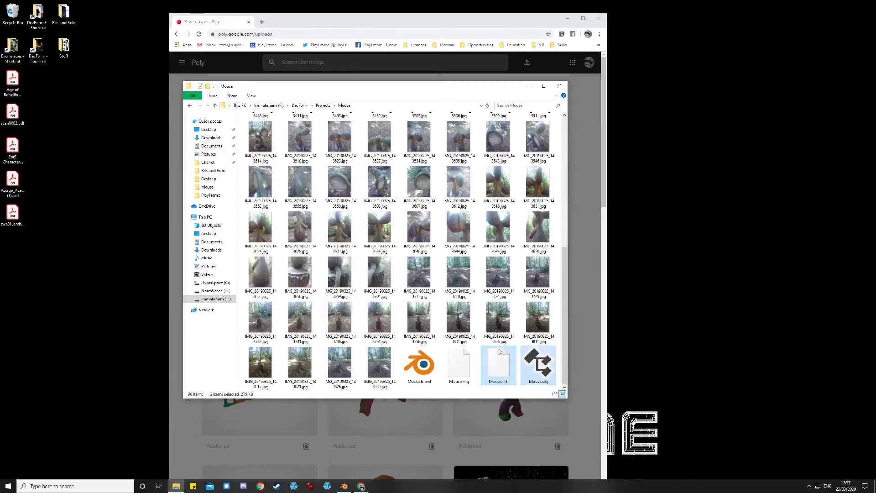
{"action": "scroll", "coordinate": [300, 183], "scroll_direction": "up", "scroll_amount": 10}
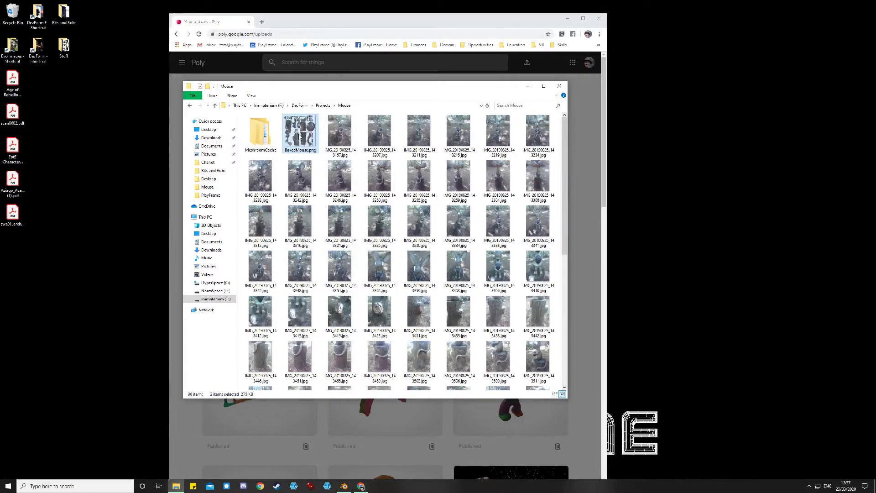
{"action": "left_click_drag", "start_coordinate": [363, 92], "coordinate": [786, 57]}
{"action": "left_click_drag", "start_coordinate": [722, 97], "coordinate": [330, 230]}
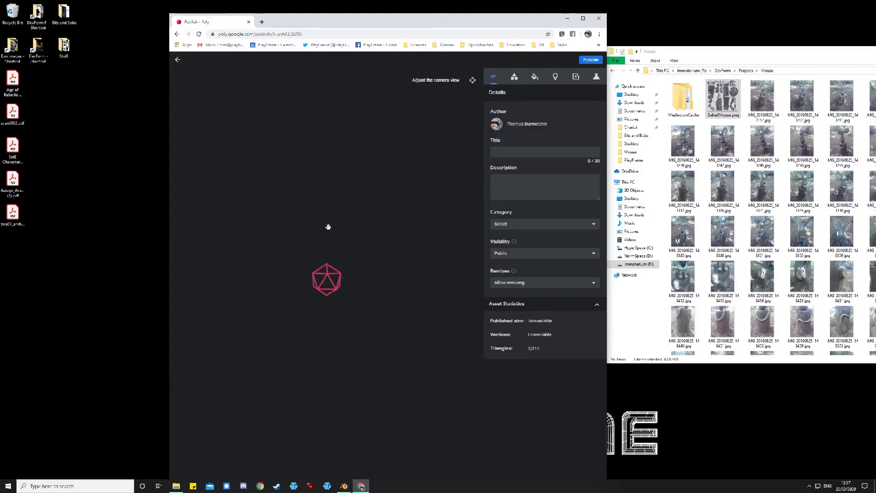
Title the uploaded model Mouse, keep its visibility Public and set its category to Animals & Pets
{"action": "left_click_drag", "start_coordinate": [328, 226], "coordinate": [385, 275]}
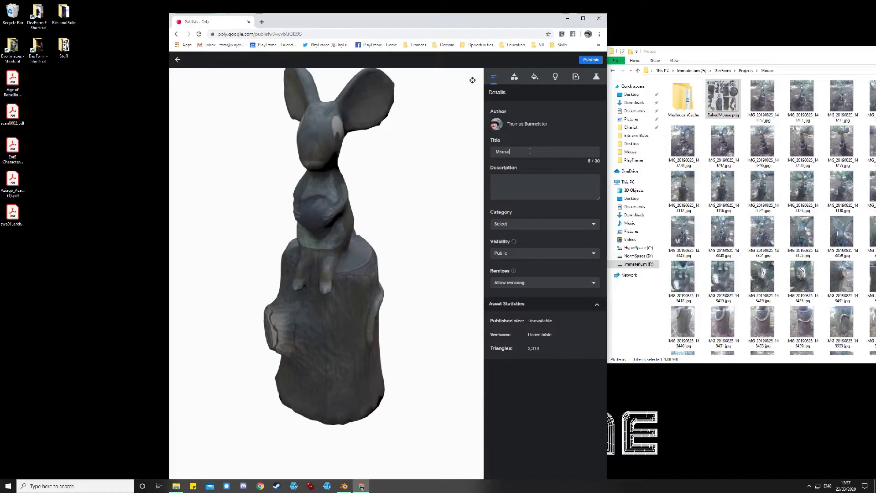
{"action": "left_click", "coordinate": [546, 254]}
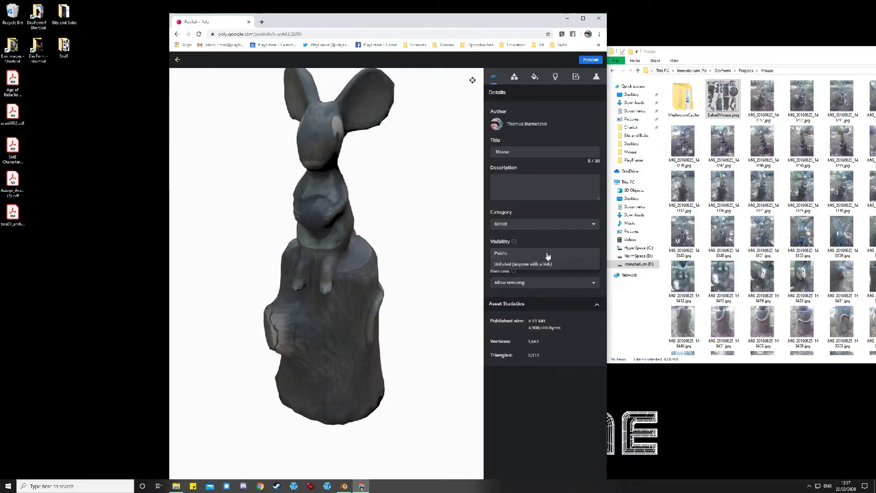
{"action": "left_click", "coordinate": [547, 253]}
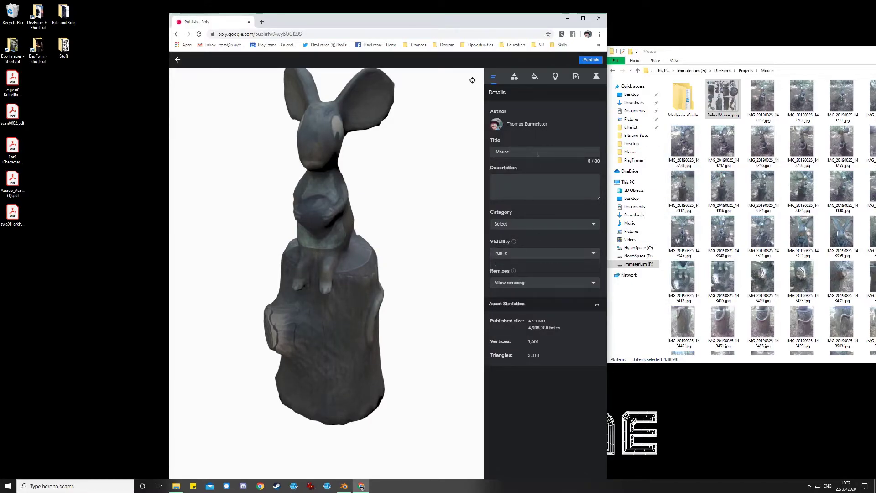
{"action": "left_click", "coordinate": [516, 225]}
{"action": "left_click", "coordinate": [522, 239]}
{"action": "left_click_drag", "start_coordinate": [370, 328], "coordinate": [379, 326]}
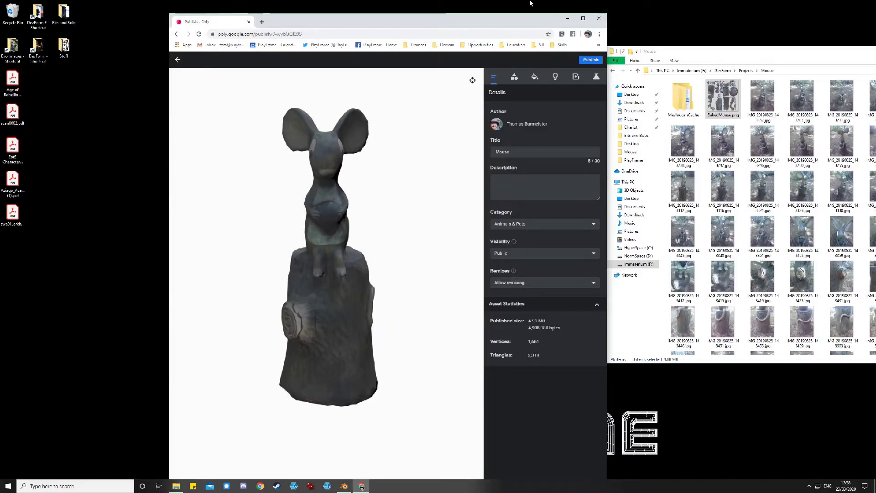
Check the model's rotation settings and raise the albedo of Material.001 to 1.00
{"action": "left_click", "coordinate": [513, 80]}
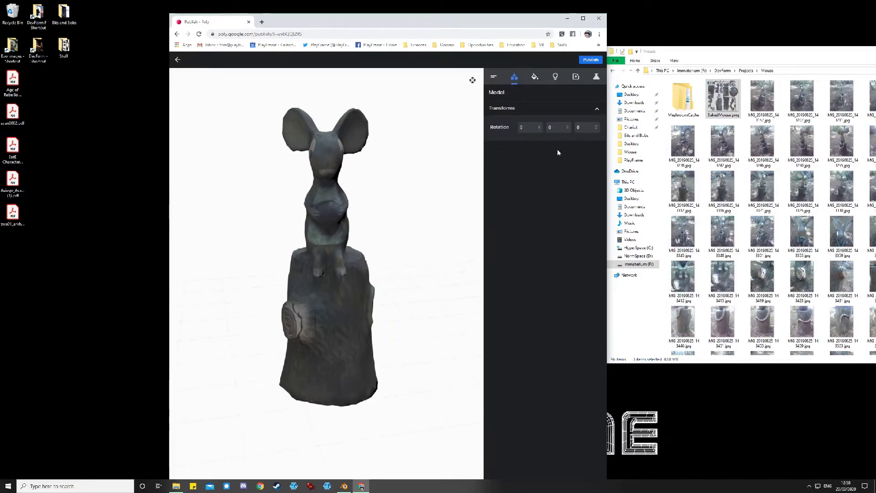
{"action": "left_click", "coordinate": [536, 77]}
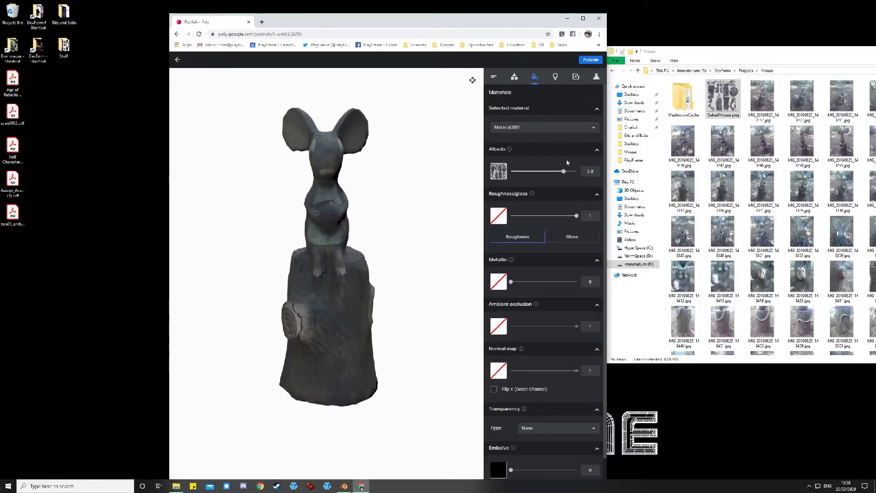
{"action": "left_click_drag", "start_coordinate": [565, 172], "coordinate": [574, 173]}
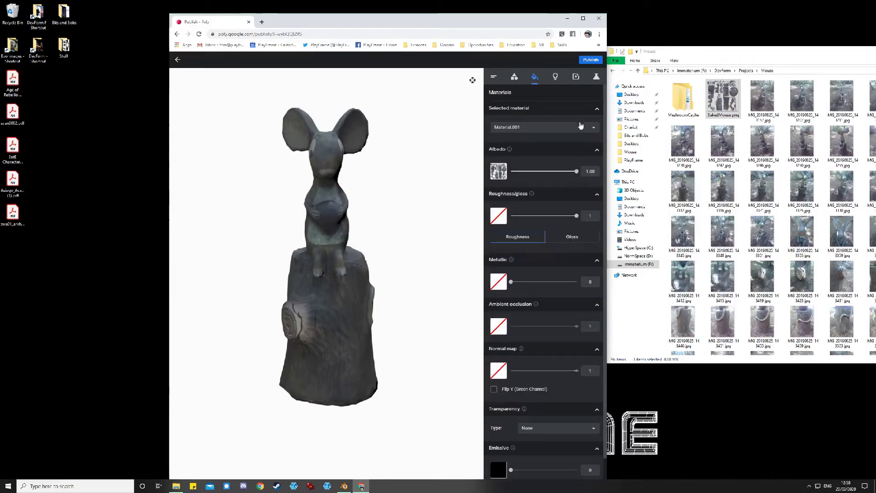
Raise the key light's intensity to 1.8, turn the mouse to a slightly angled front view and publish the model
{"action": "left_click", "coordinate": [555, 77]}
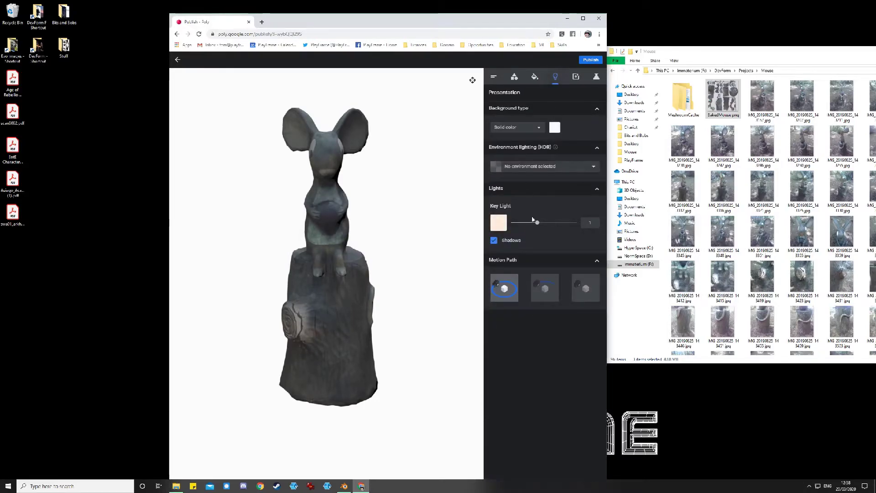
{"action": "left_click_drag", "start_coordinate": [538, 226], "coordinate": [558, 224]}
{"action": "mouse_move", "coordinate": [424, 223]}
{"action": "left_mouse_down"}
{"action": "mouse_move", "coordinate": [313, 188]}
{"action": "mouse_move", "coordinate": [308, 228]}
{"action": "mouse_move", "coordinate": [418, 149]}
{"action": "mouse_move", "coordinate": [432, 92]}
{"action": "mouse_move", "coordinate": [456, 216]}
{"action": "mouse_move", "coordinate": [346, 214]}
{"action": "mouse_move", "coordinate": [406, 209]}
{"action": "mouse_move", "coordinate": [414, 237]}
{"action": "left_mouse_up"}
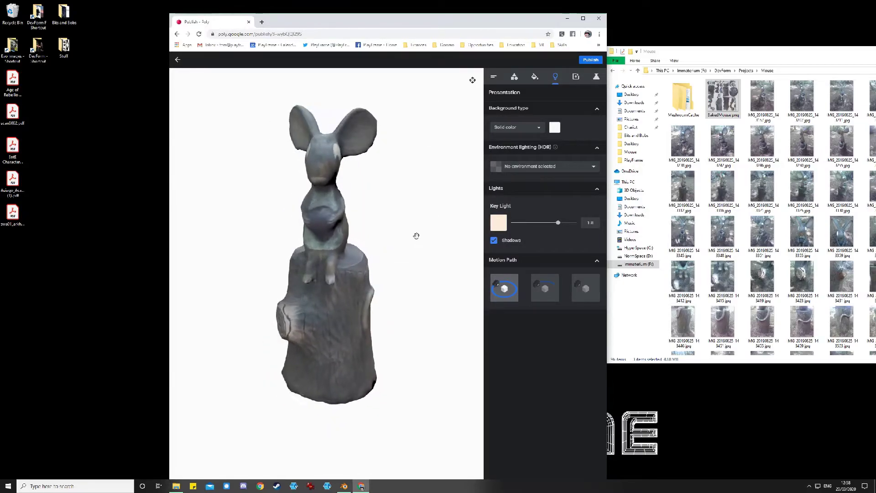
{"action": "left_click", "coordinate": [592, 61]}
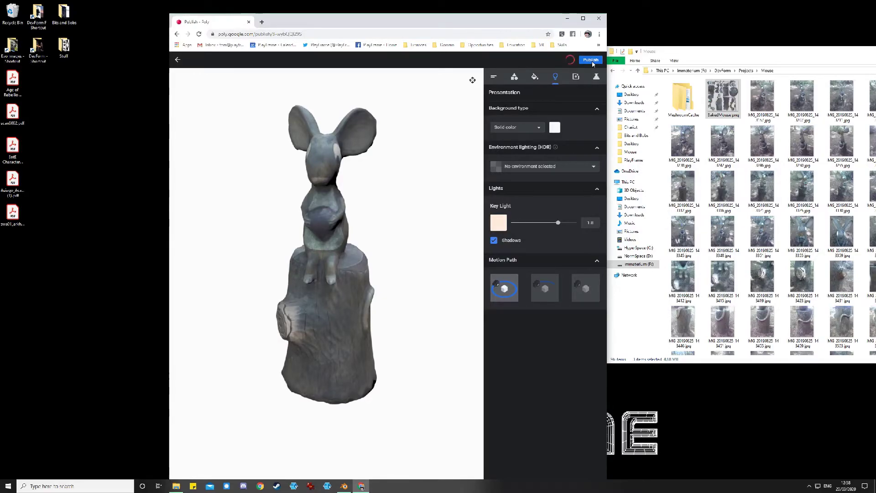